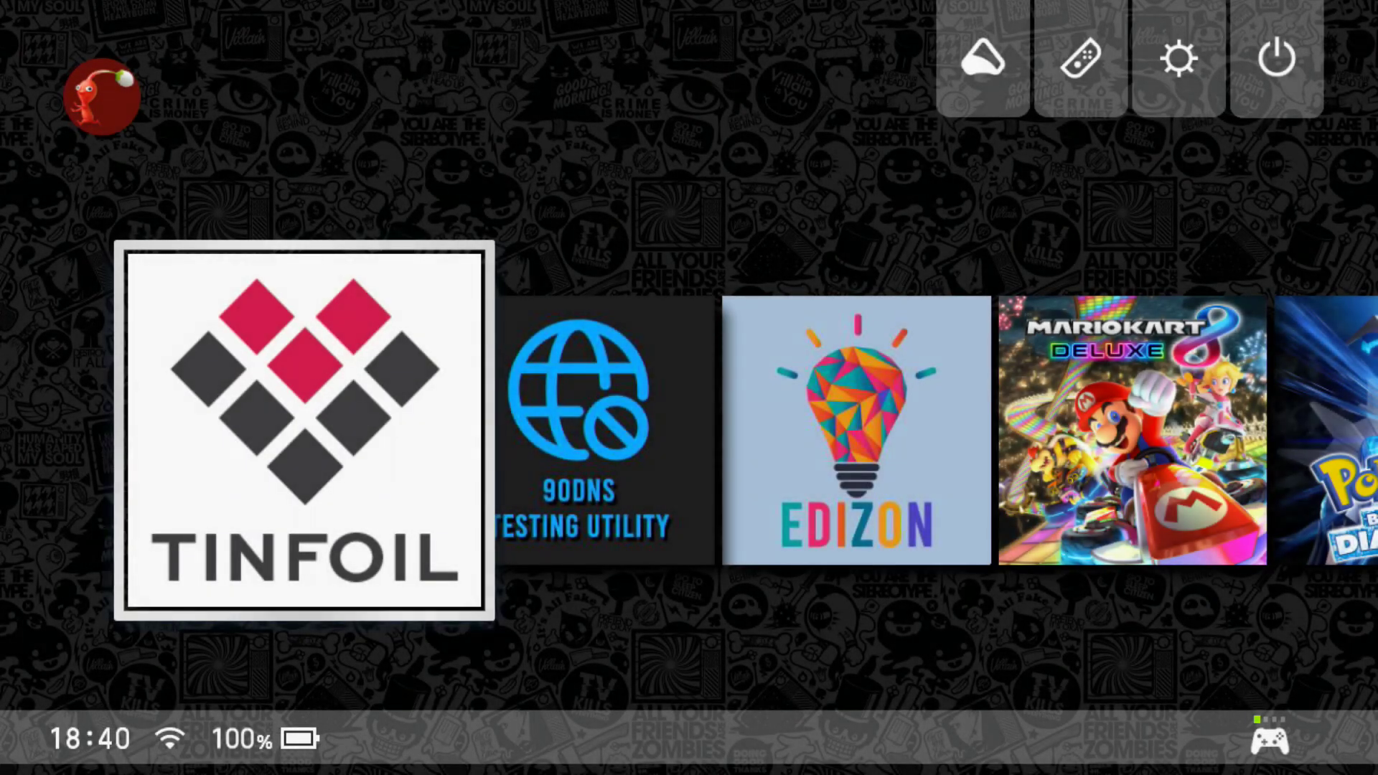
Step: Launch Tinfoil from the home menu and dismiss the Success message
{"action": "key", "text": "Right"}
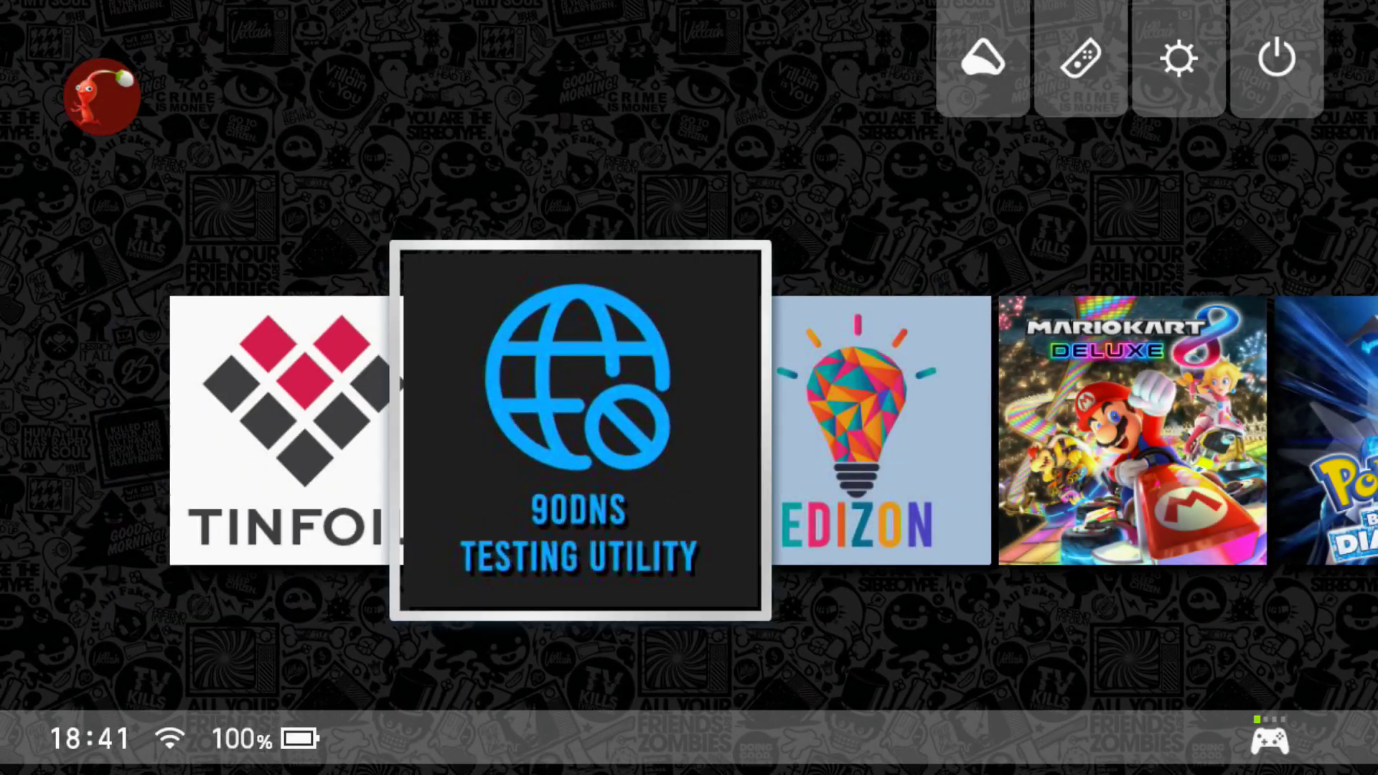
{"action": "key", "text": "Left"}
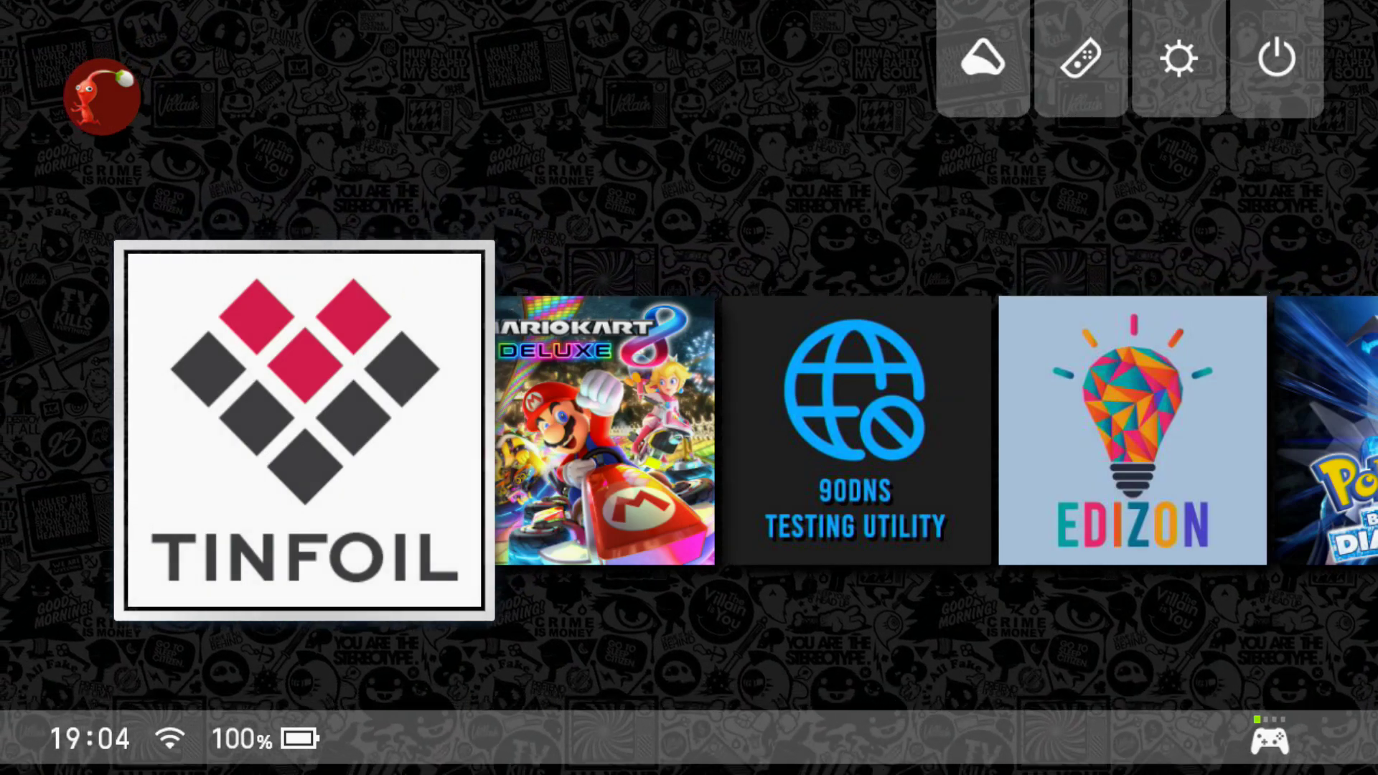
{"action": "key", "text": "Return"}
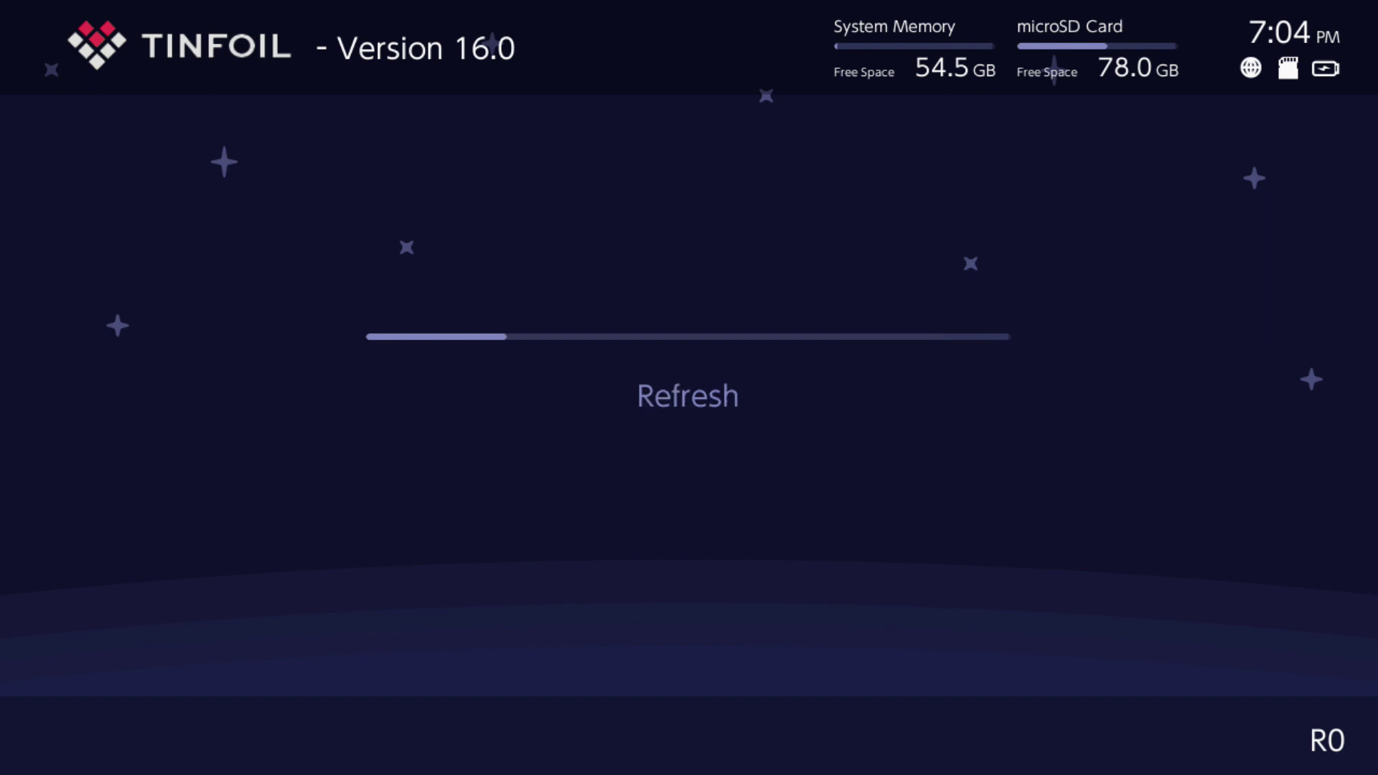
{"action": "key", "text": "Return"}
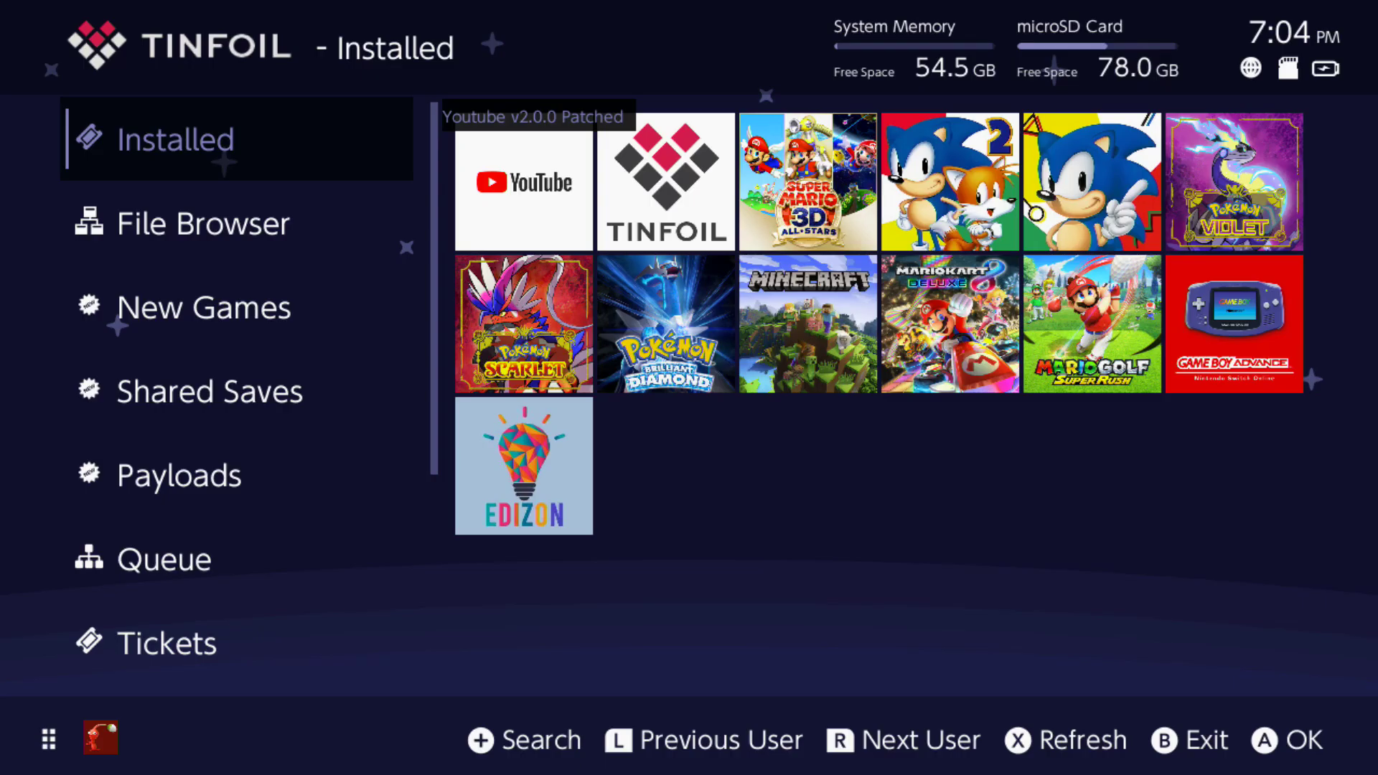
Step: Go into the File Browser's location list and start a new location entry
{"action": "key", "text": "Down"}
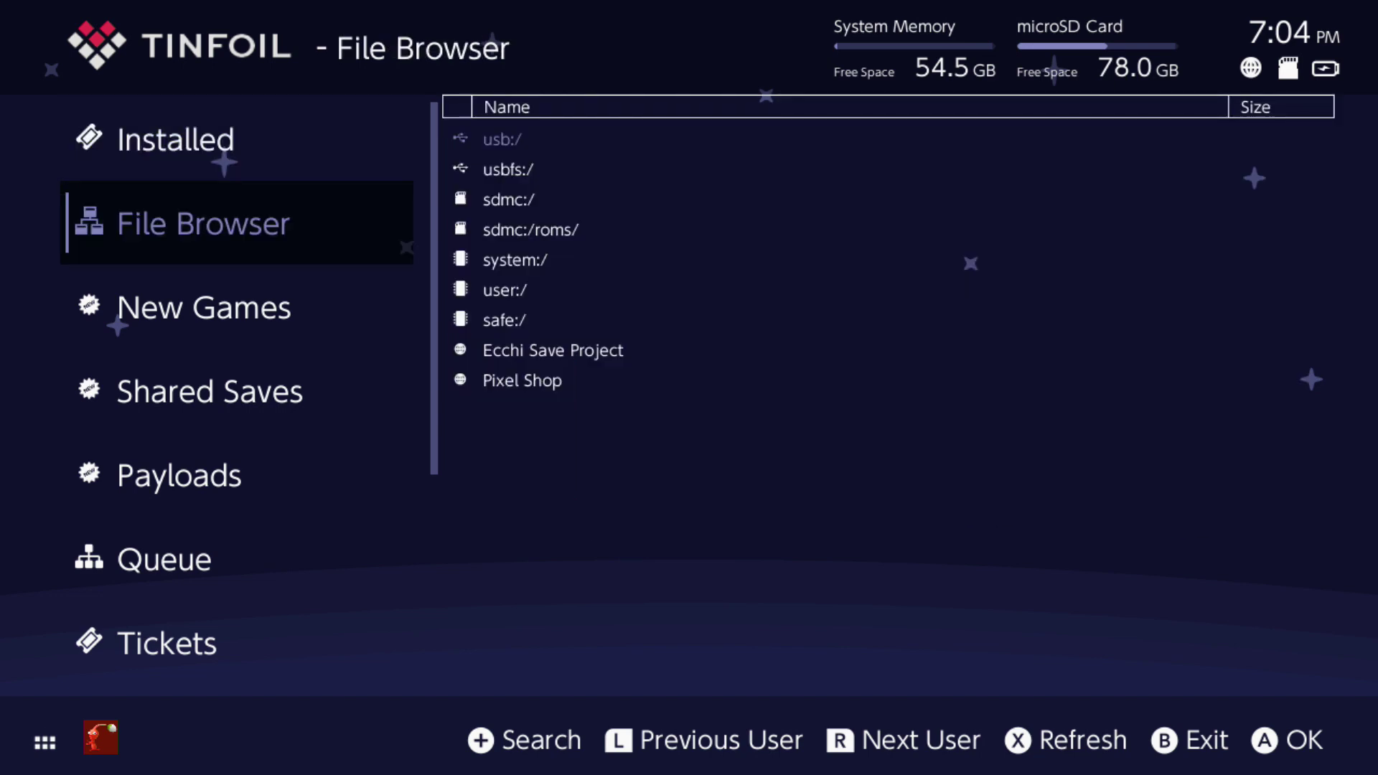
{"action": "key", "text": "Right"}
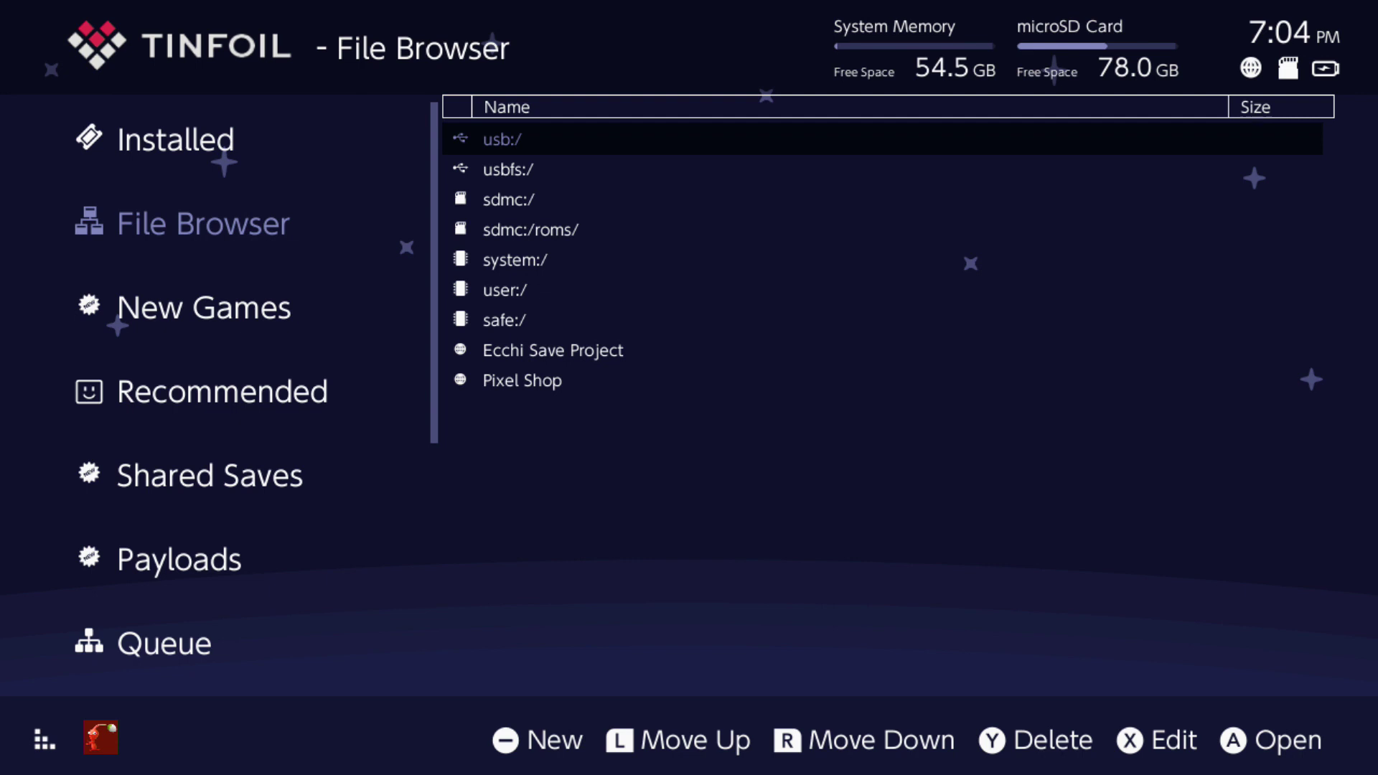
{"action": "key", "text": "minus"}
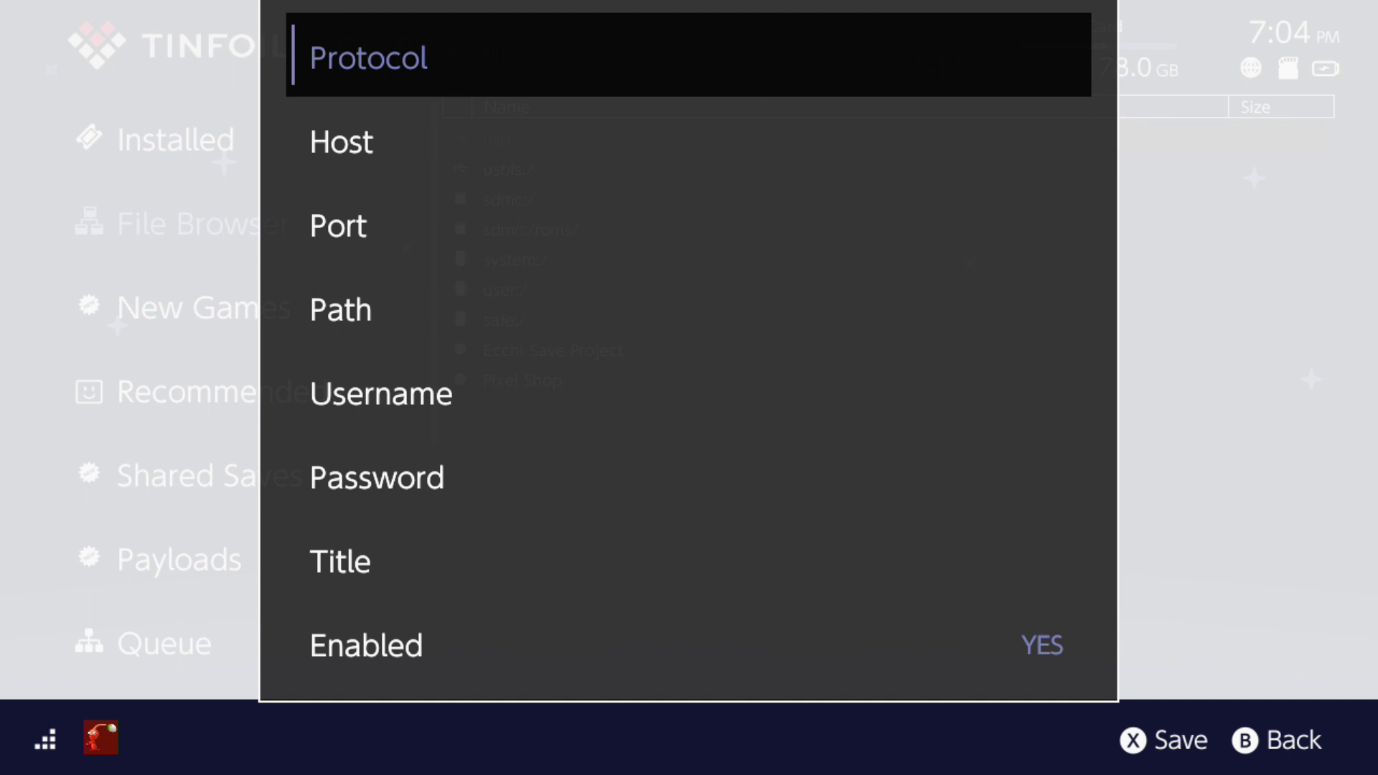
Step: Set the new location's Protocol to https and begin editing its Host
{"action": "key", "text": "Return"}
{"action": "key", "text": "Down"}
{"action": "key", "text": "Down"}
{"action": "key", "text": "Down"}
{"action": "key", "text": "Down"}
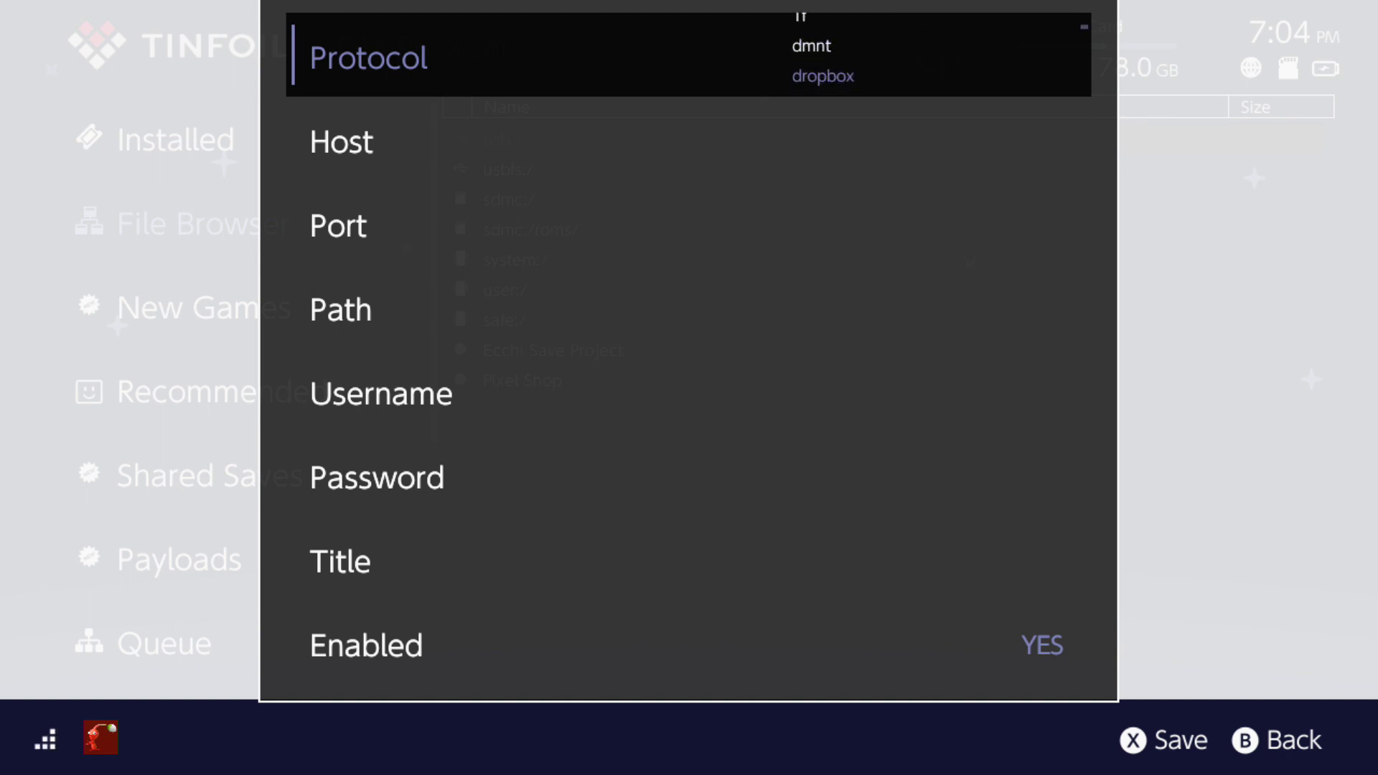
{"action": "key", "text": "Down"}
{"action": "key", "text": "Down"}
{"action": "key", "text": "Down"}
{"action": "key", "text": "Down"}
{"action": "key", "text": "Down"}
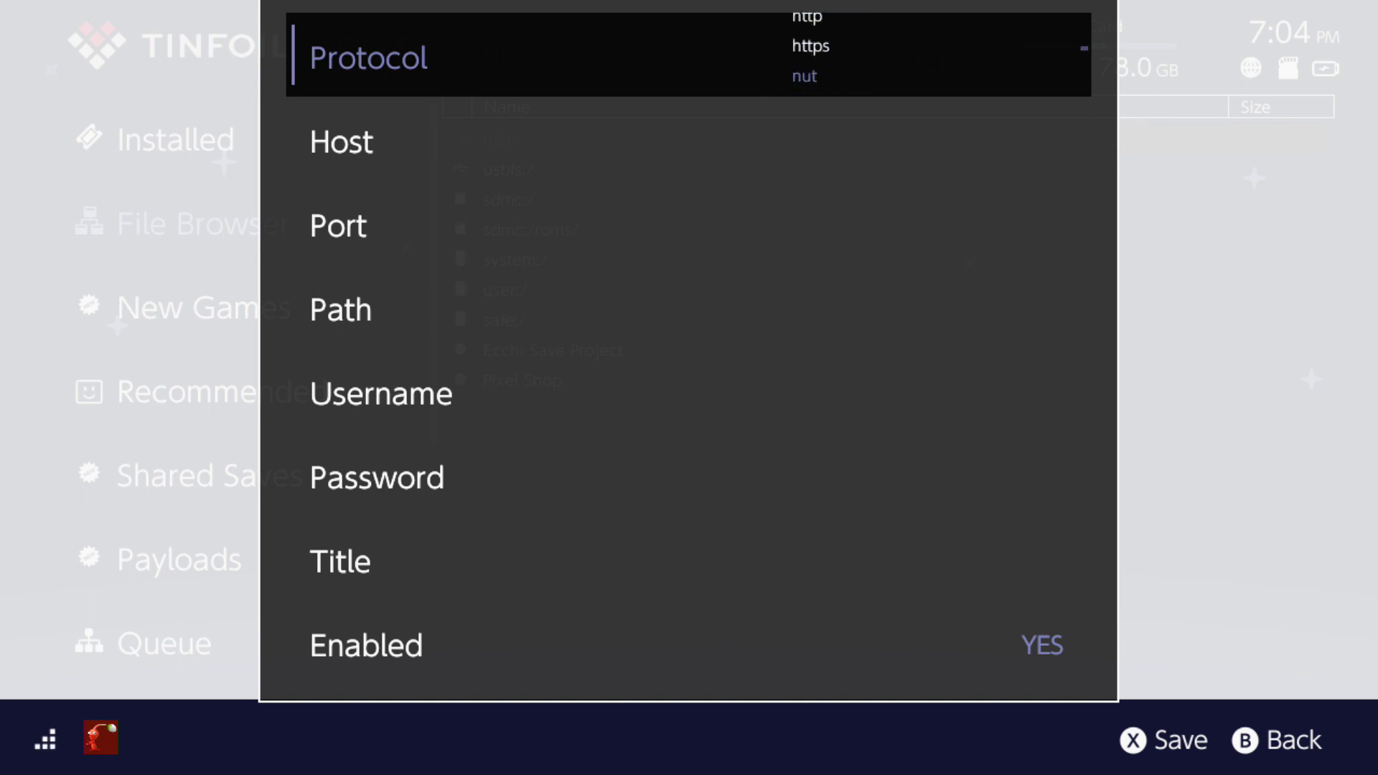
{"action": "key", "text": "Return"}
{"action": "key", "text": "Down"}
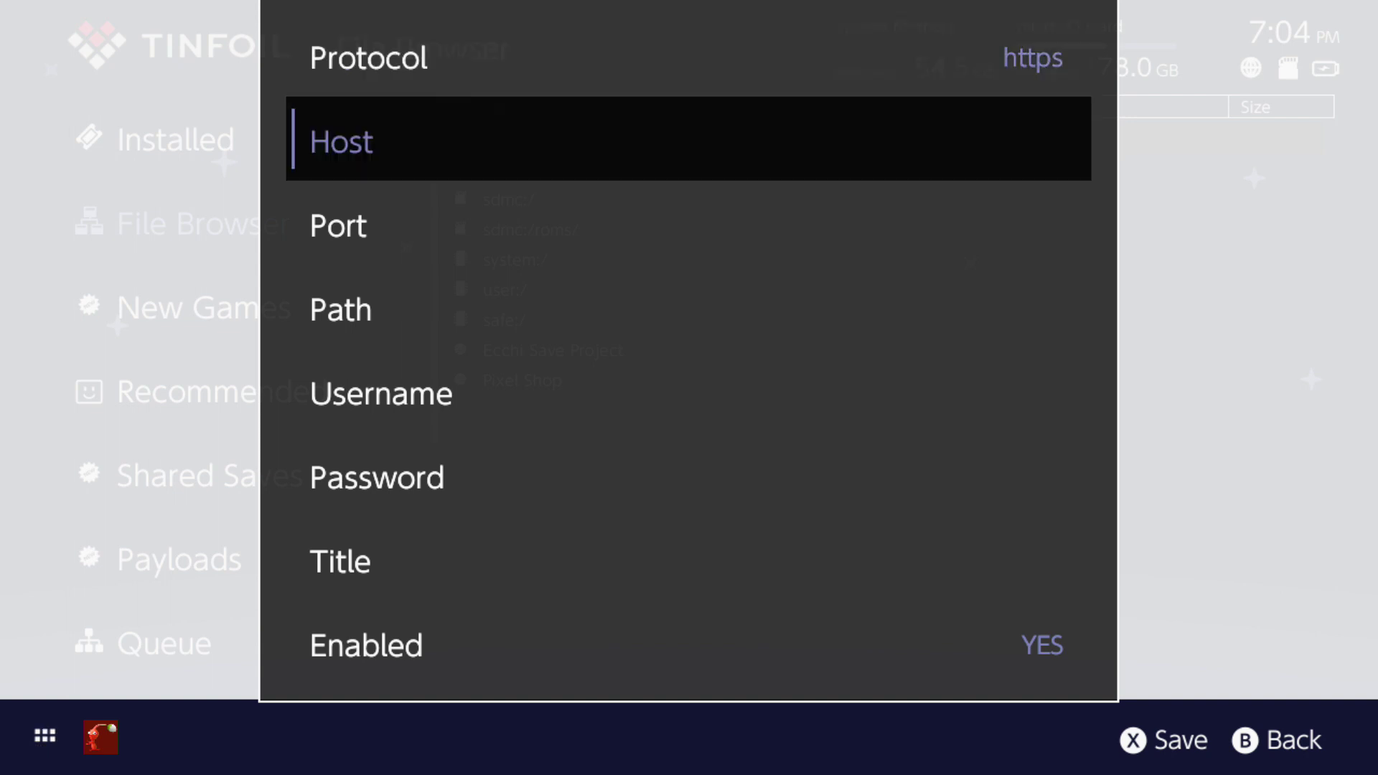
{"action": "key", "text": "Return"}
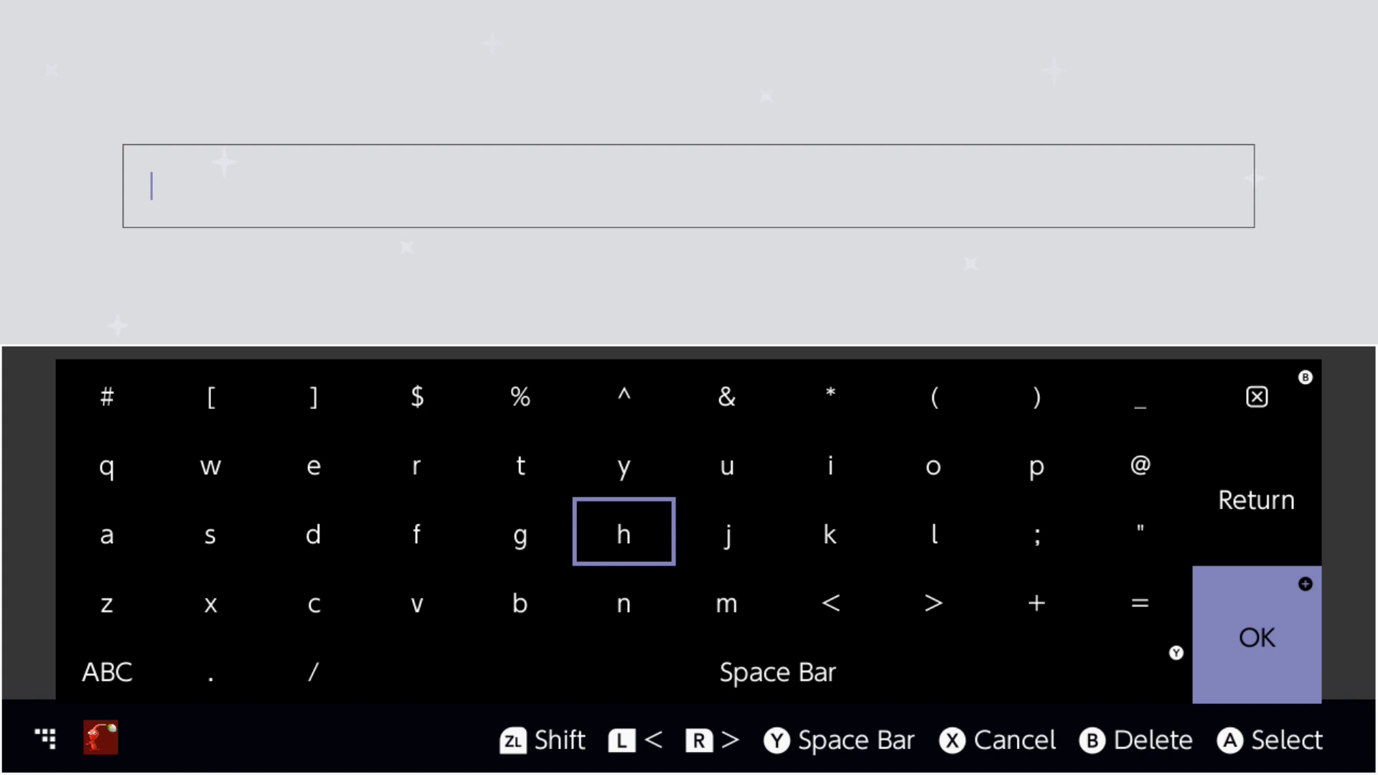
Step: Enter 'Aliengaming.uk' as the host on the on-screen keyboard and confirm it
{"action": "key", "text": "Left"}
{"action": "key", "text": "Left"}
{"action": "key", "text": "shift"}
{"action": "key", "text": "Left"}
{"action": "key", "text": "Left"}
{"action": "key", "text": "Left"}
{"action": "type", "text": "A"}
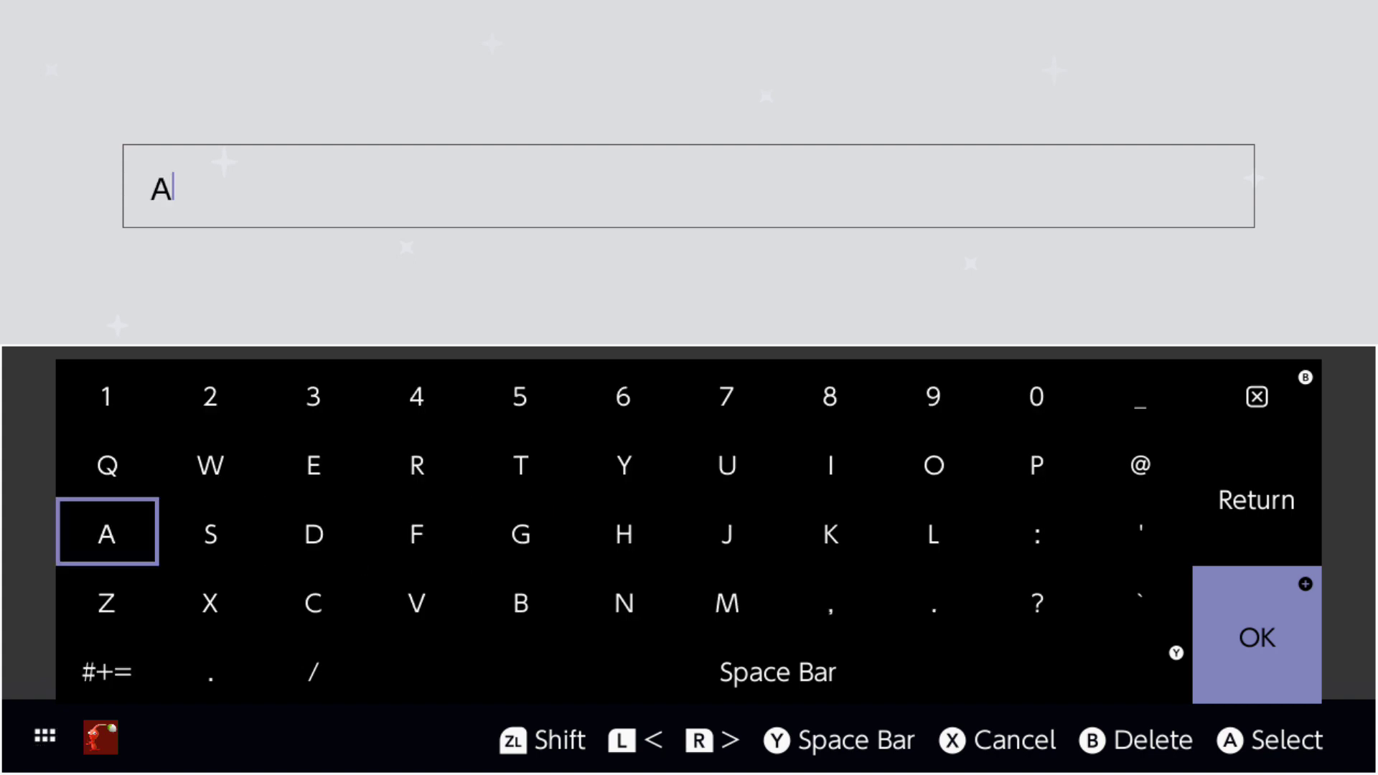
{"action": "key", "text": "Right"}
{"action": "key", "text": "Right"}
{"action": "key", "text": "Right"}
{"action": "key", "text": "Right"}
{"action": "key", "text": "Right"}
{"action": "key", "text": "Right"}
{"action": "key", "text": "Right"}
{"action": "key", "text": "Right"}
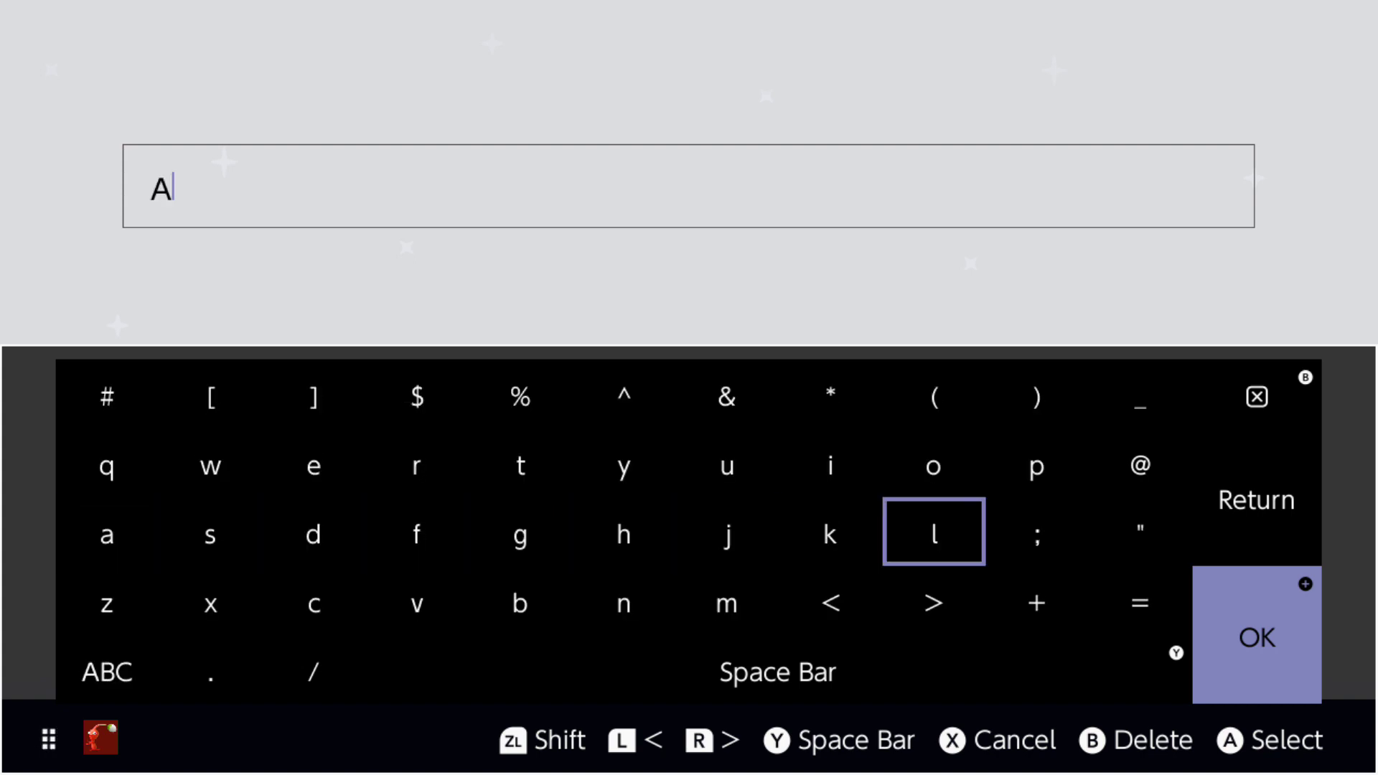
{"action": "type", "text": "l"}
{"action": "key", "text": "Left"}
{"action": "key", "text": "Up"}
{"action": "type", "text": "i"}
{"action": "key", "text": "Left"}
{"action": "key", "text": "Left"}
{"action": "key", "text": "Left"}
{"action": "key", "text": "Left"}
{"action": "key", "text": "Left"}
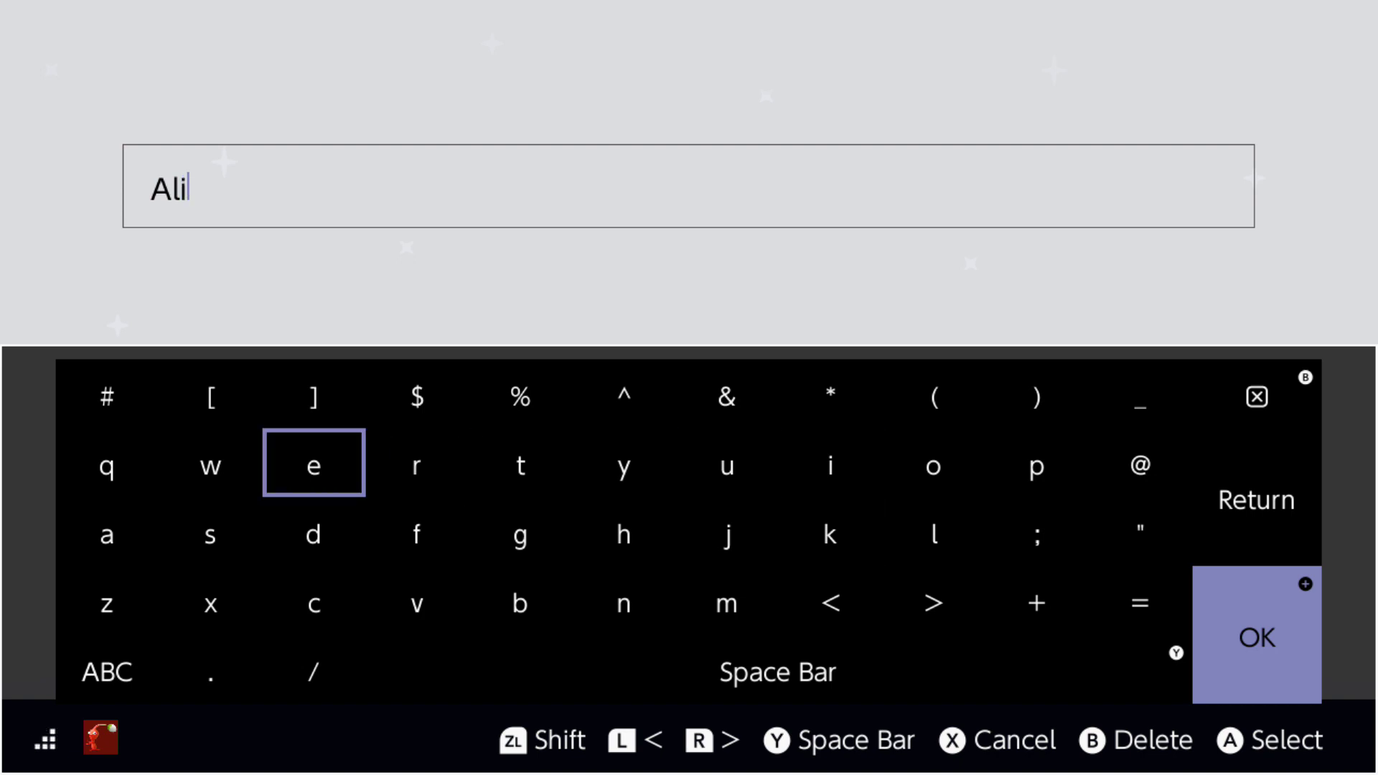
{"action": "type", "text": "e"}
{"action": "key", "text": "Down"}
{"action": "key", "text": "Right"}
{"action": "key", "text": "Right"}
{"action": "key", "text": "Right"}
{"action": "key", "text": "Down"}
{"action": "type", "text": "n"}
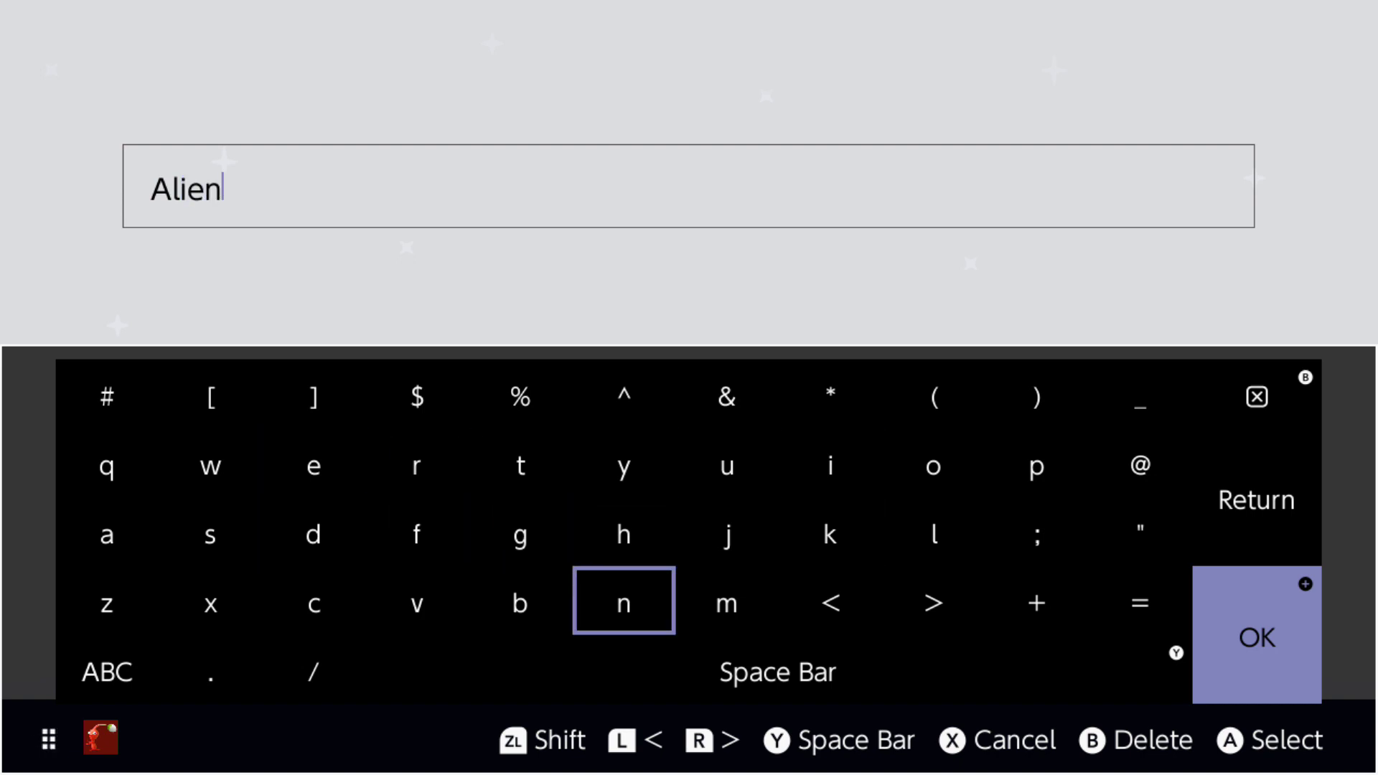
{"action": "key", "text": "Left"}
{"action": "key", "text": "Left"}
{"action": "key", "text": "Up"}
{"action": "key", "text": "Right"}
{"action": "type", "text": "g"}
{"action": "key", "text": "Left"}
{"action": "key", "text": "Left"}
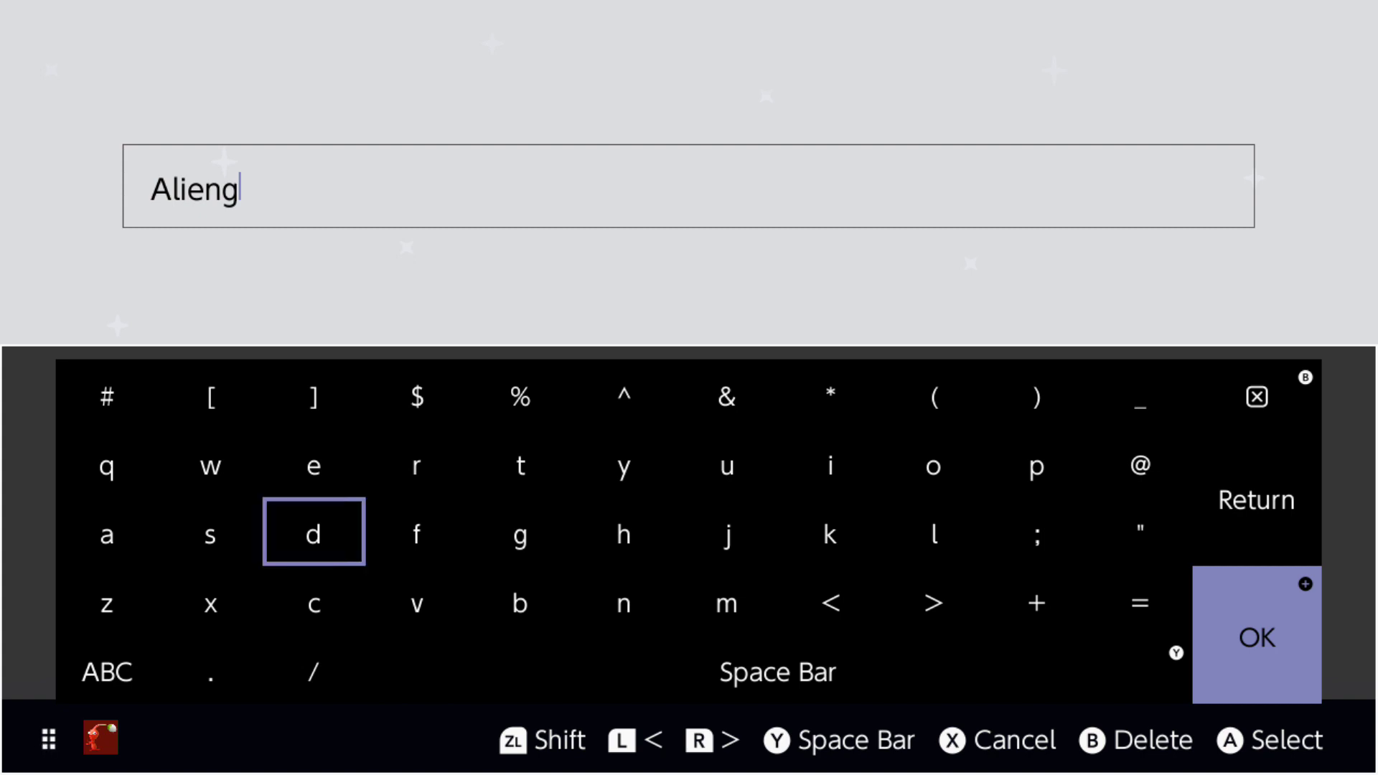
{"action": "key", "text": "Left"}
{"action": "key", "text": "Left"}
{"action": "type", "text": "a"}
{"action": "key", "text": "Down"}
{"action": "key", "text": "Right"}
{"action": "key", "text": "Right"}
{"action": "key", "text": "Right"}
{"action": "key", "text": "Right"}
{"action": "key", "text": "Right"}
{"action": "key", "text": "Right"}
{"action": "type", "text": "m"}
{"action": "key", "text": "Right"}
{"action": "key", "text": "Up"}
{"action": "key", "text": "Up"}
{"action": "type", "text": "i"}
{"action": "key", "text": "Down"}
{"action": "key", "text": "Down"}
{"action": "key", "text": "Left"}
{"action": "key", "text": "Left"}
{"action": "type", "text": "n"}
{"action": "key", "text": "Left"}
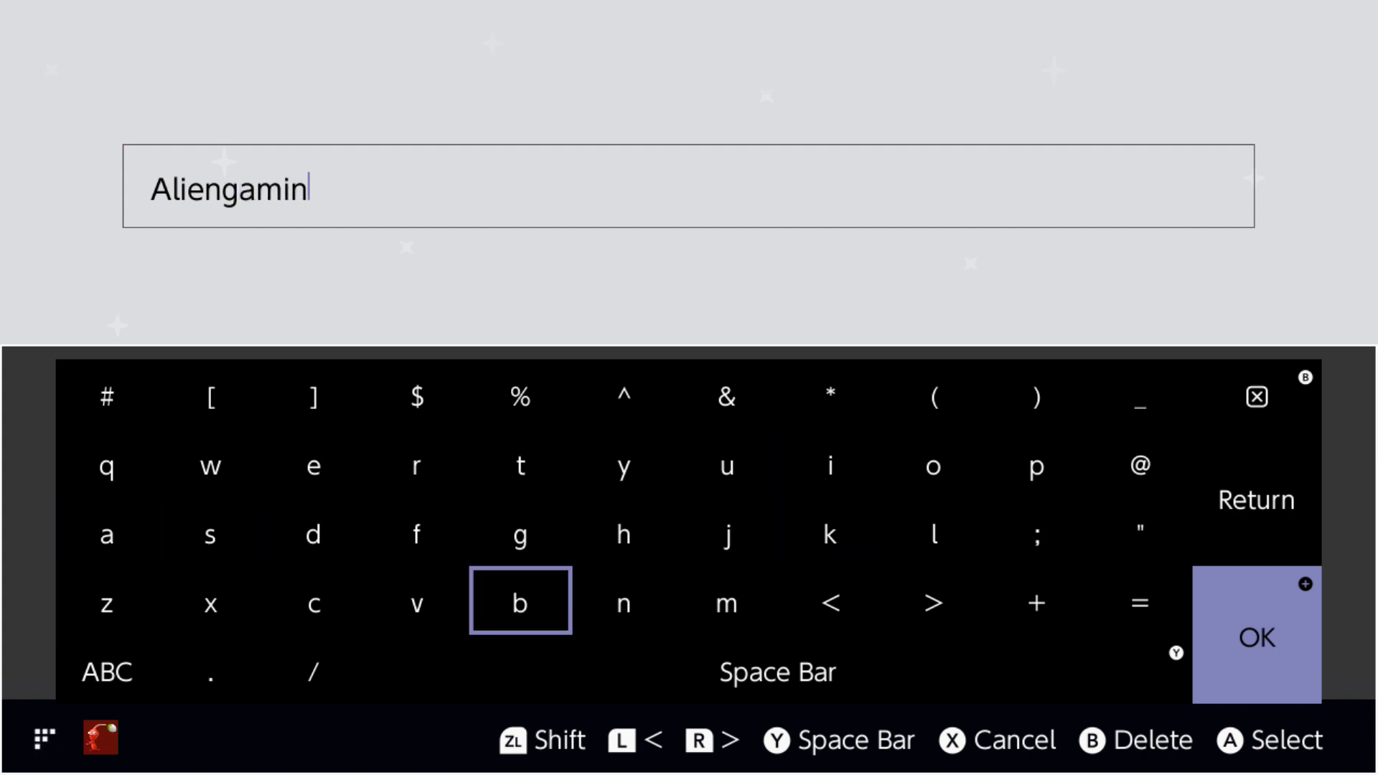
{"action": "key", "text": "Right"}
{"action": "key", "text": "Right"}
{"action": "key", "text": "Right"}
{"action": "key", "text": "Left"}
{"action": "key", "text": "Left"}
{"action": "key", "text": "Left"}
{"action": "key", "text": "Up"}
{"action": "type", "text": "g"}
{"action": "key", "text": "Right"}
{"action": "key", "text": "Right"}
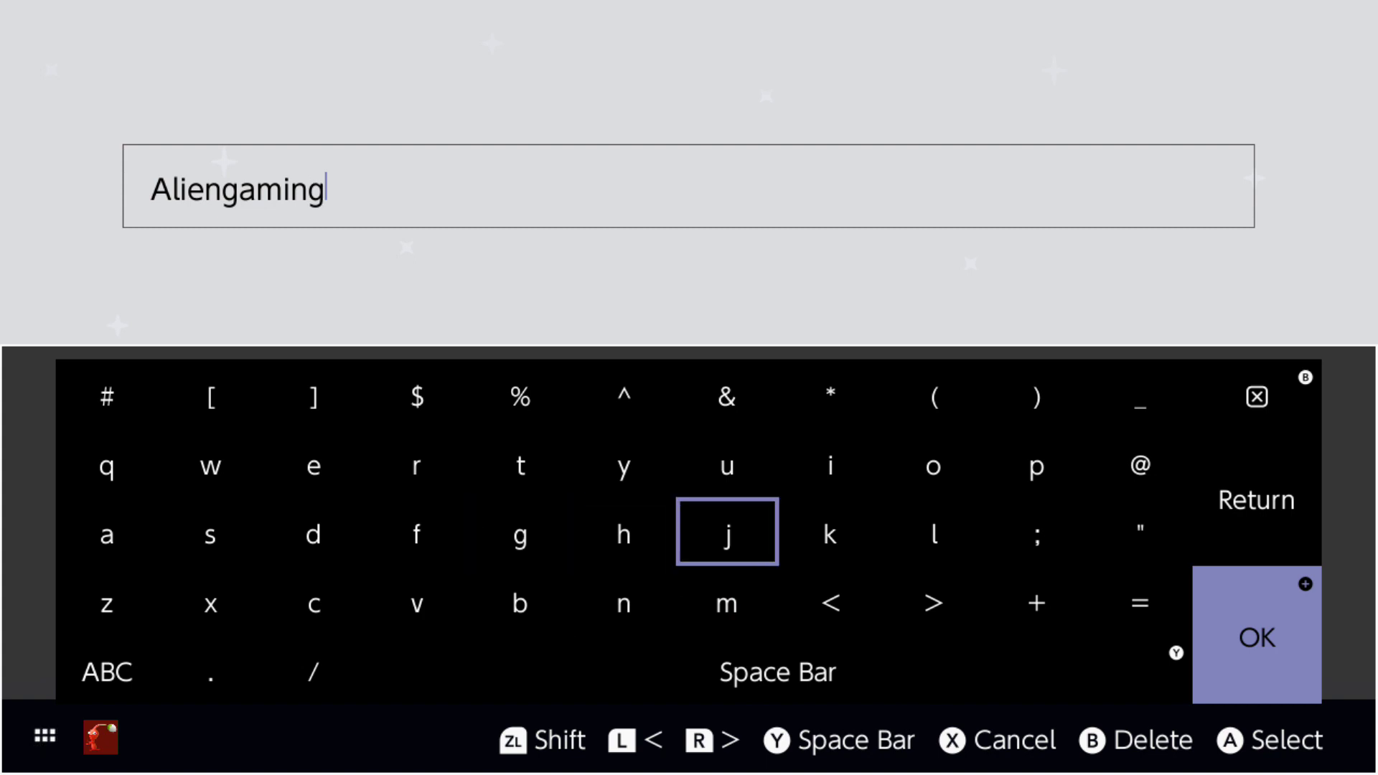
{"action": "key", "text": "Right"}
{"action": "key", "text": "Down"}
{"action": "key", "text": "Left"}
{"action": "key", "text": "Left"}
{"action": "key", "text": "Left"}
{"action": "key", "text": "Left"}
{"action": "key", "text": "Left"}
{"action": "key", "text": "Left"}
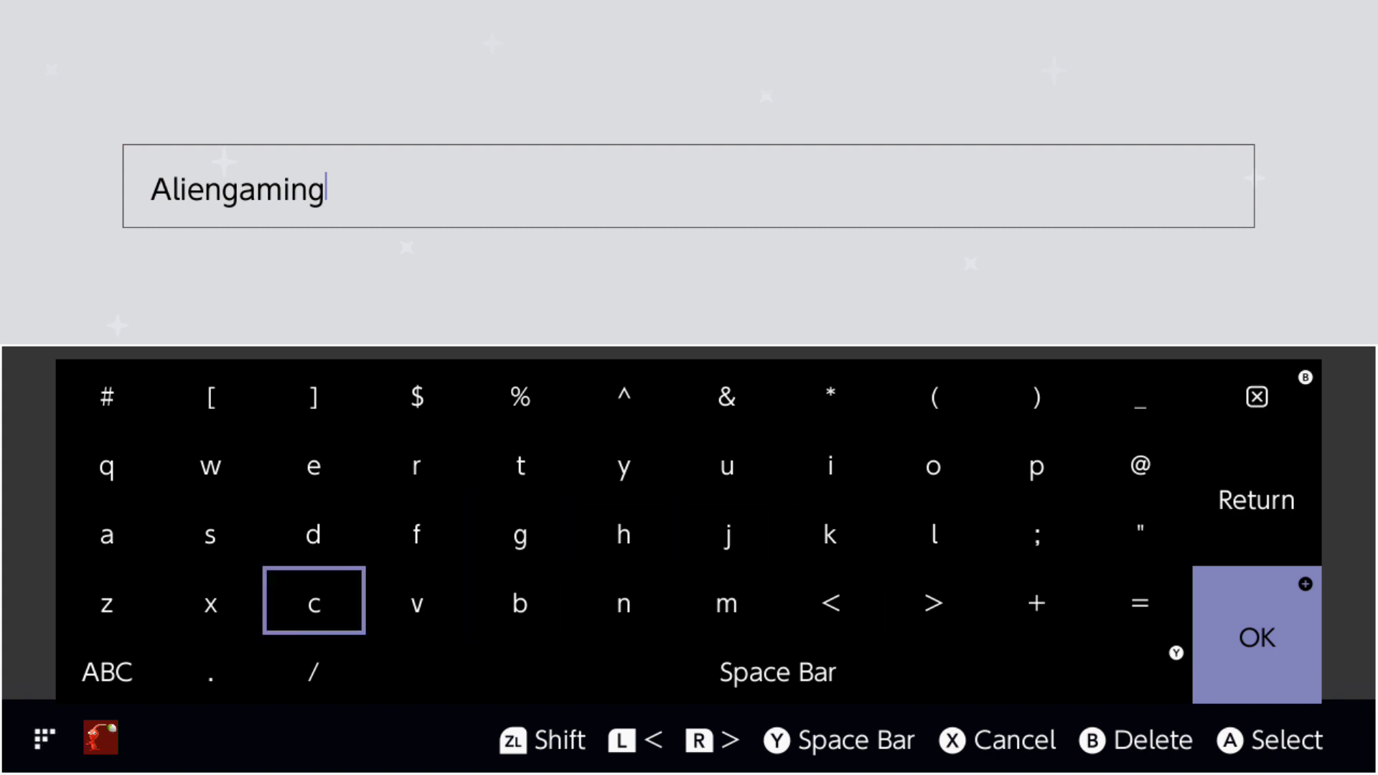
{"action": "key", "text": "Down"}
{"action": "type", "text": "."}
{"action": "key", "text": "Up"}
{"action": "key", "text": "Right"}
{"action": "key", "text": "Right"}
{"action": "key", "text": "Left"}
{"action": "key", "text": "Left"}
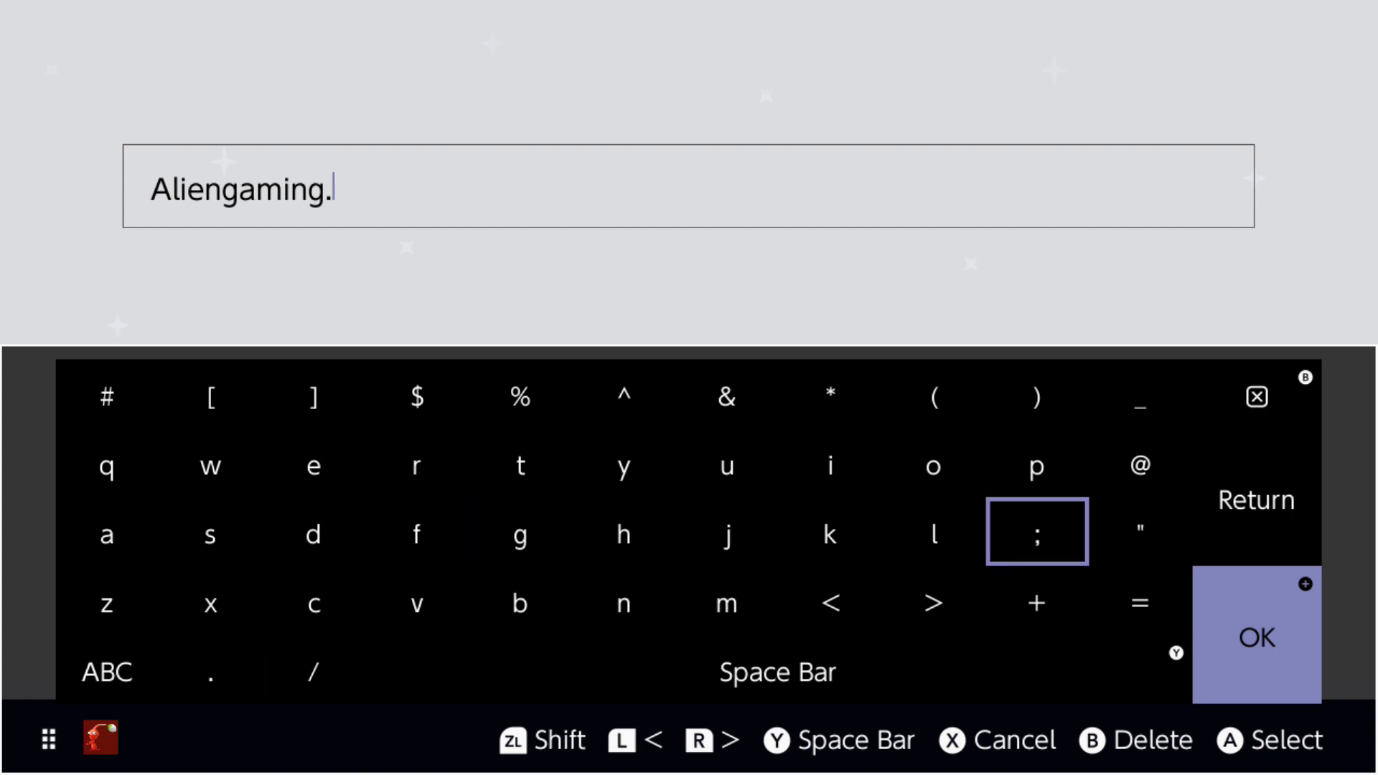
{"action": "key", "text": "Left"}
{"action": "key", "text": "Left"}
{"action": "key", "text": "Left"}
{"action": "key", "text": "Up"}
{"action": "type", "text": "u"}
{"action": "key", "text": "Down"}
{"action": "key", "text": "Right"}
{"action": "type", "text": "k"}
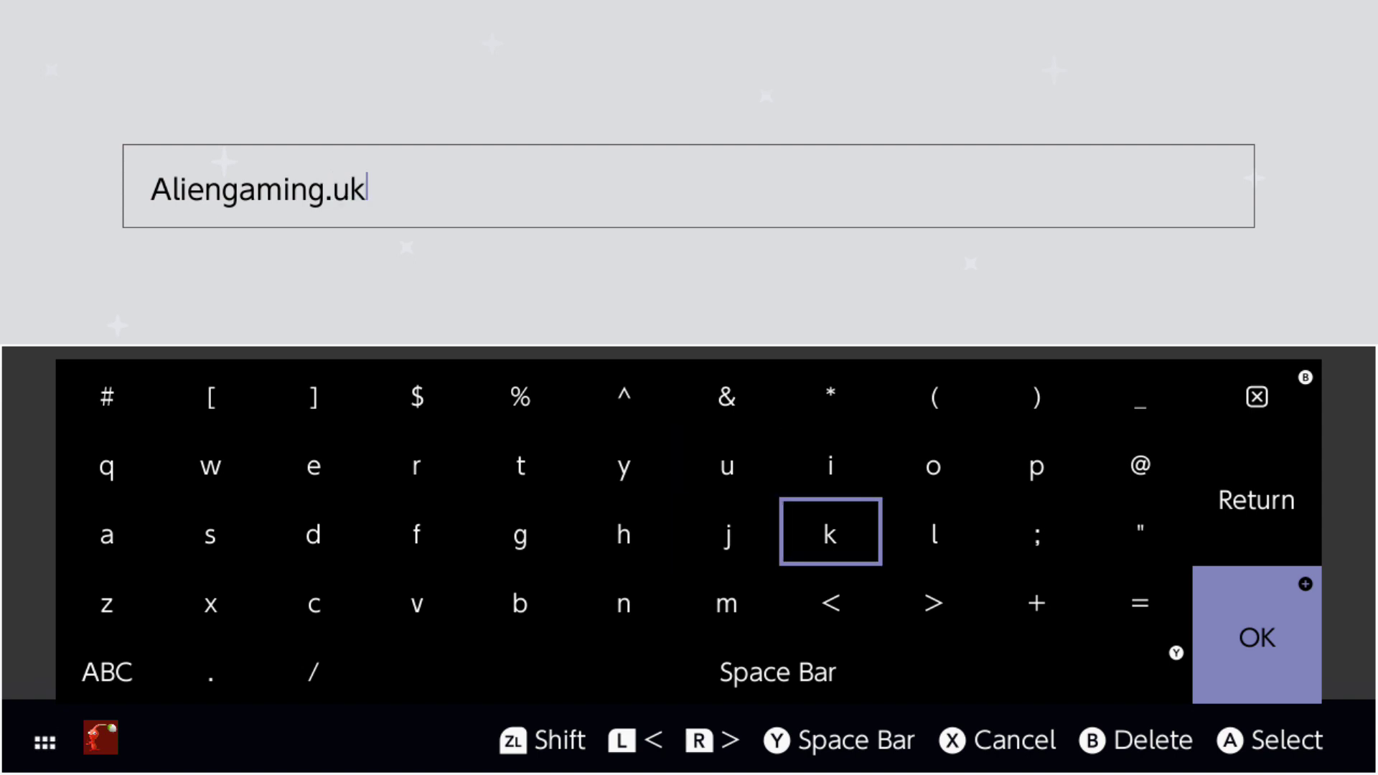
{"action": "key", "text": "Return"}
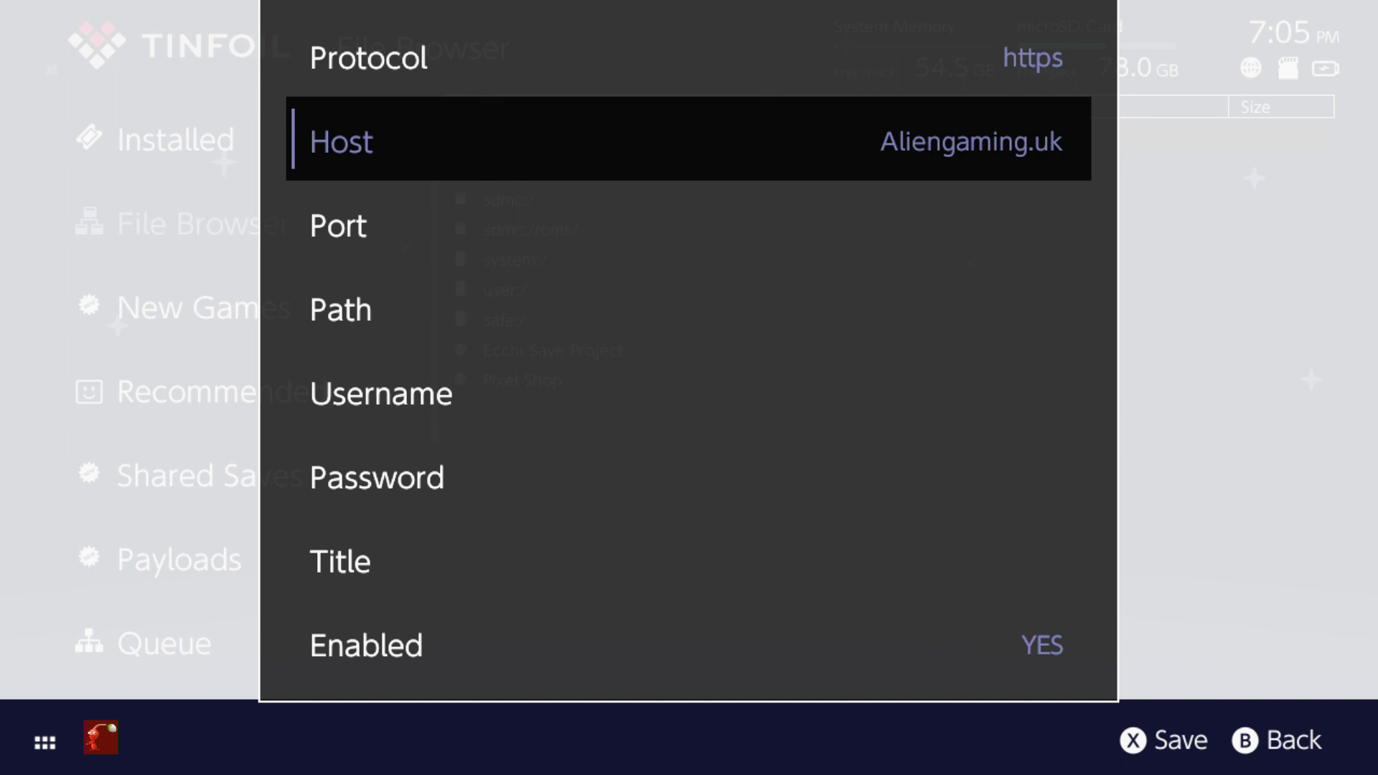
Step: Save the new Aliengaming.uk https location so Tinfoil refreshes and connects
{"action": "key", "text": "x"}
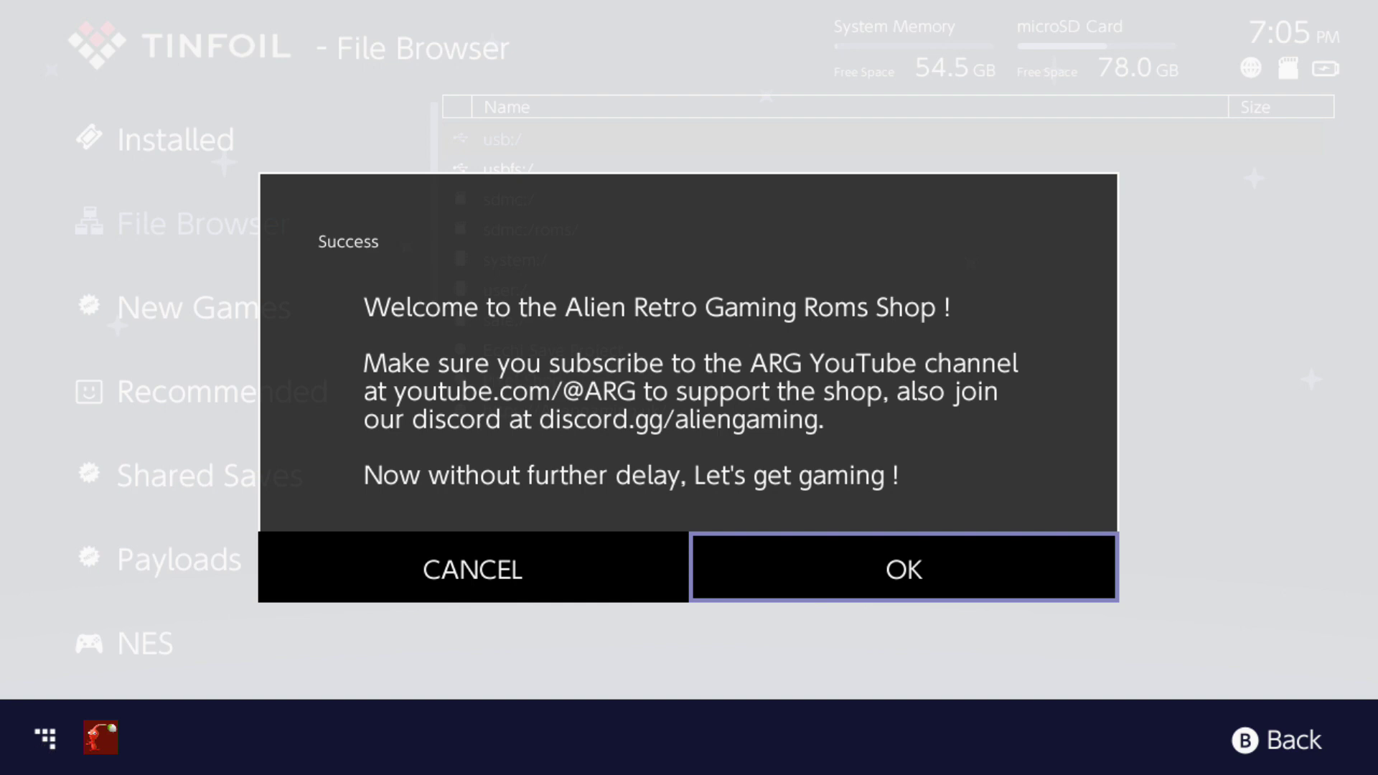
Step: Dismiss the shop's welcome message and browse the NES, SNES, N64, NDS and Sega game lists
{"action": "key", "text": "Return"}
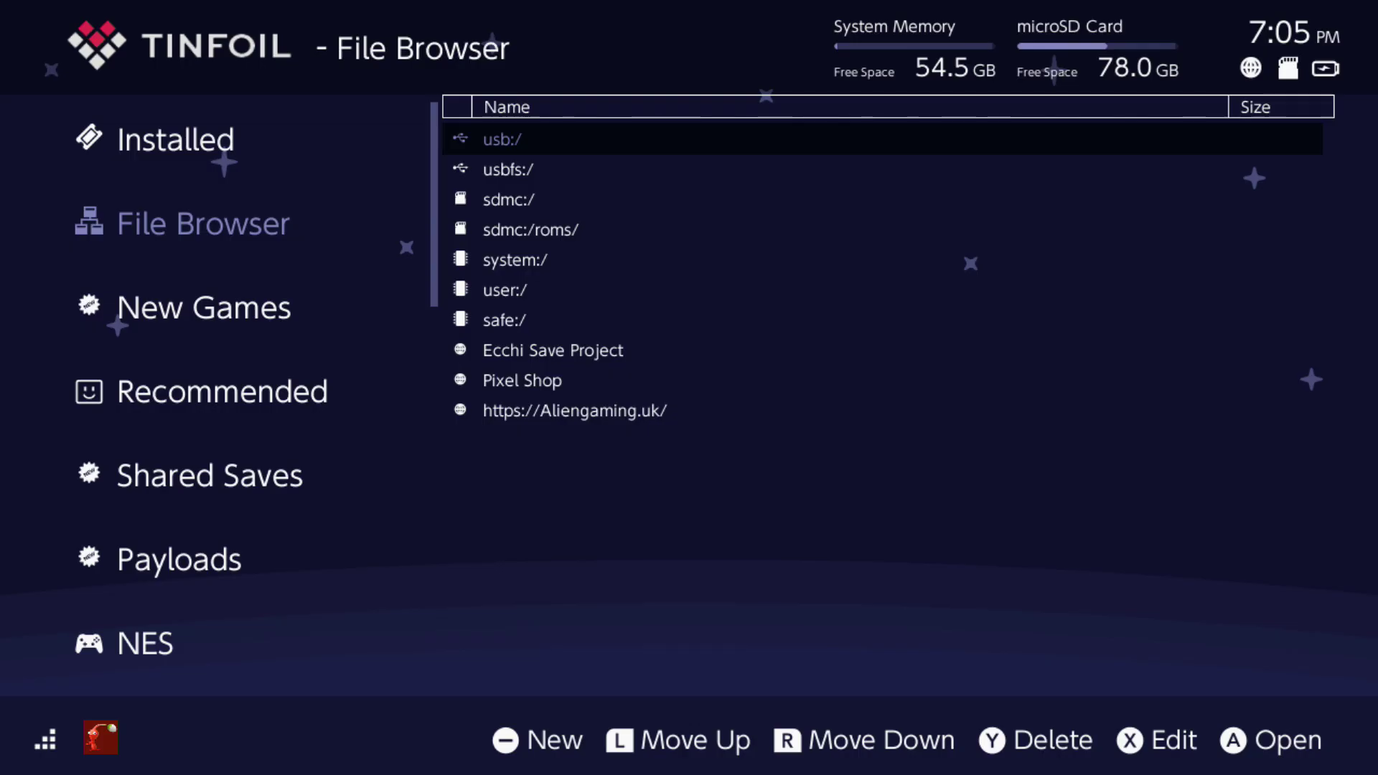
{"action": "key", "text": "Left"}
{"action": "key", "text": "Down"}
{"action": "key", "text": "Down"}
{"action": "key", "text": "Down"}
{"action": "key", "text": "Down"}
{"action": "key", "text": "Down"}
{"action": "key", "text": "Down"}
{"action": "key", "text": "Down"}
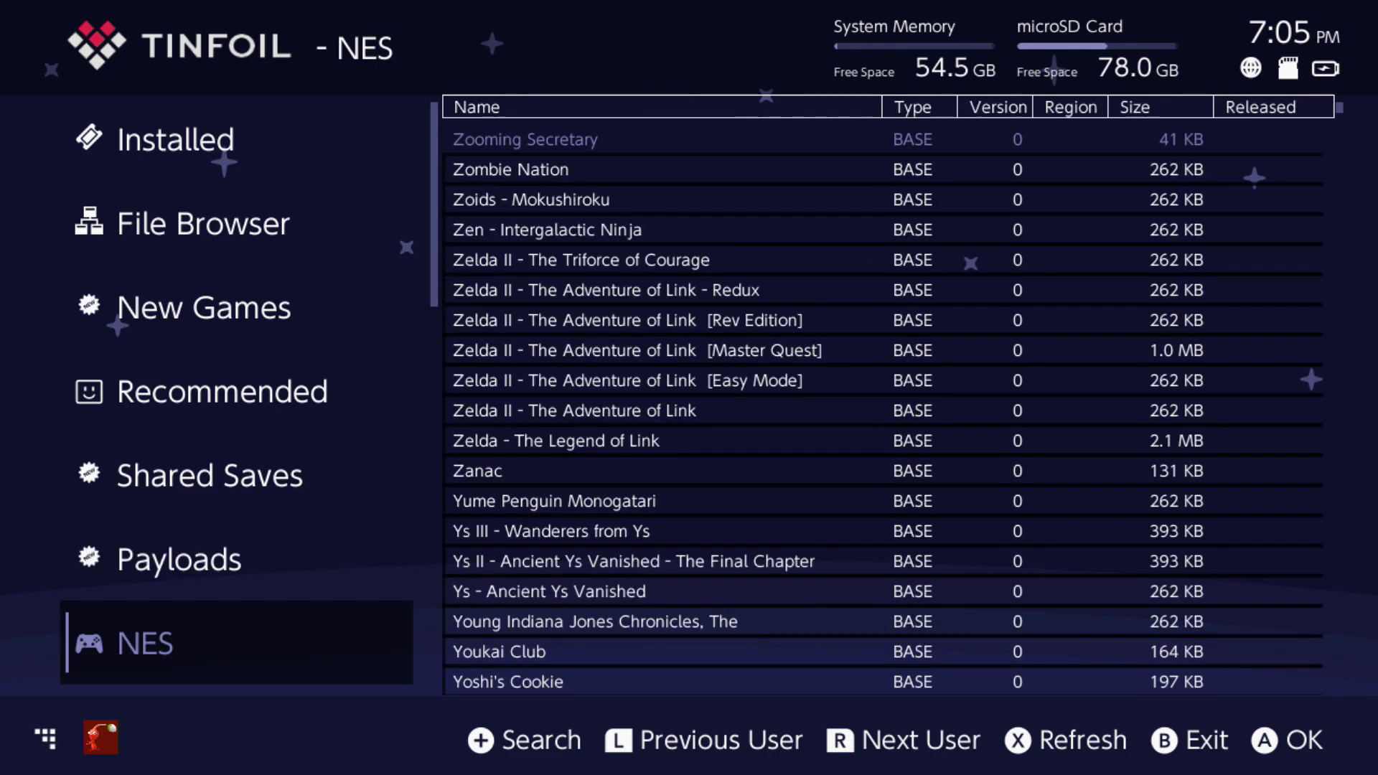
{"action": "key", "text": "Up"}
{"action": "key", "text": "Up"}
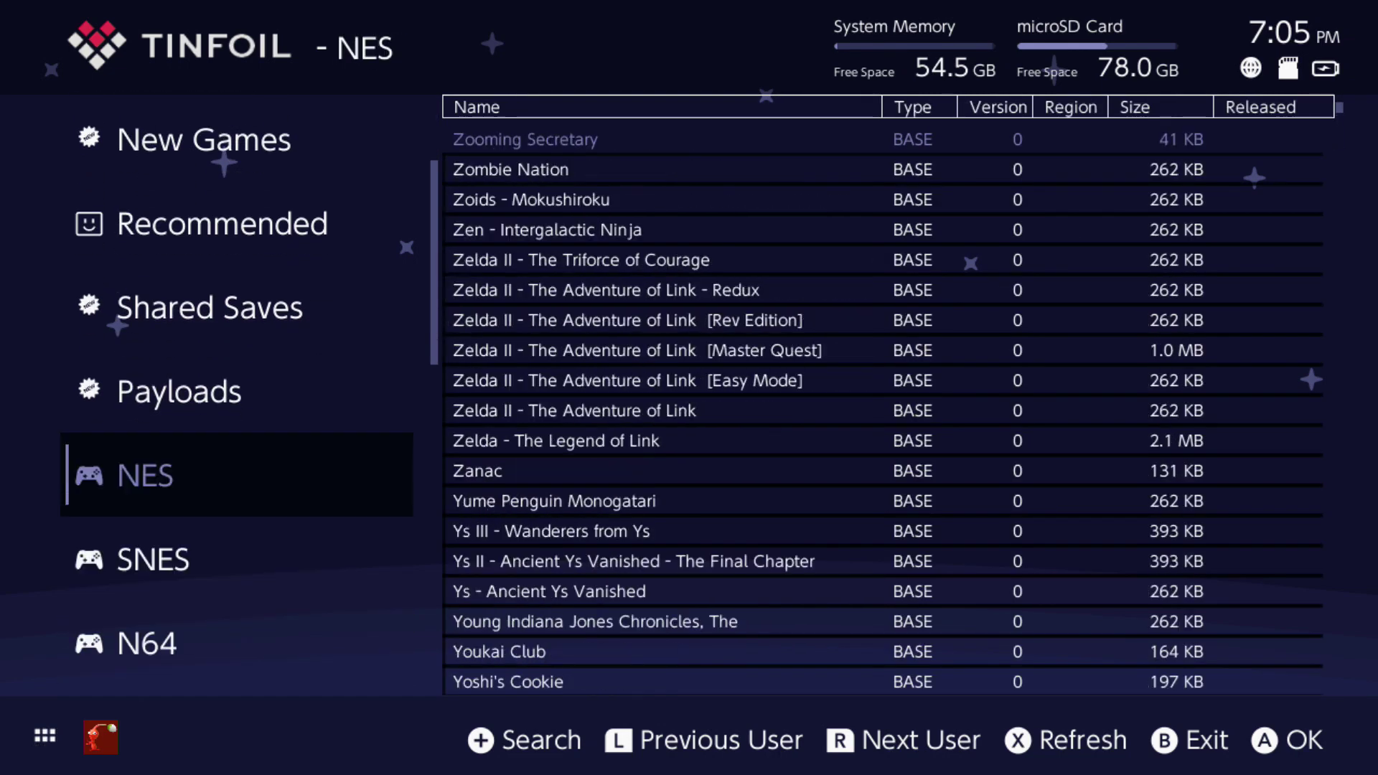
{"action": "key", "text": "Down"}
{"action": "key", "text": "Down"}
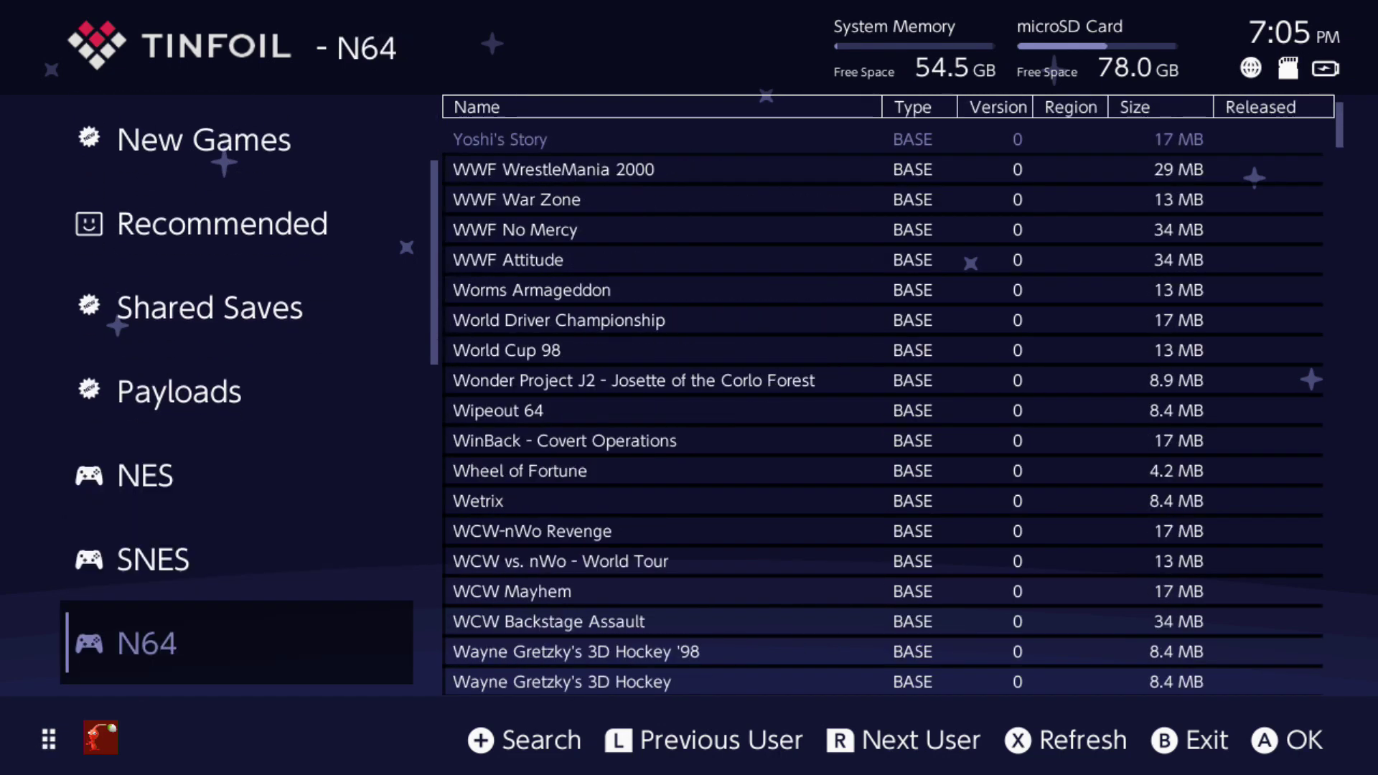
{"action": "key", "text": "Down"}
{"action": "key", "text": "Down"}
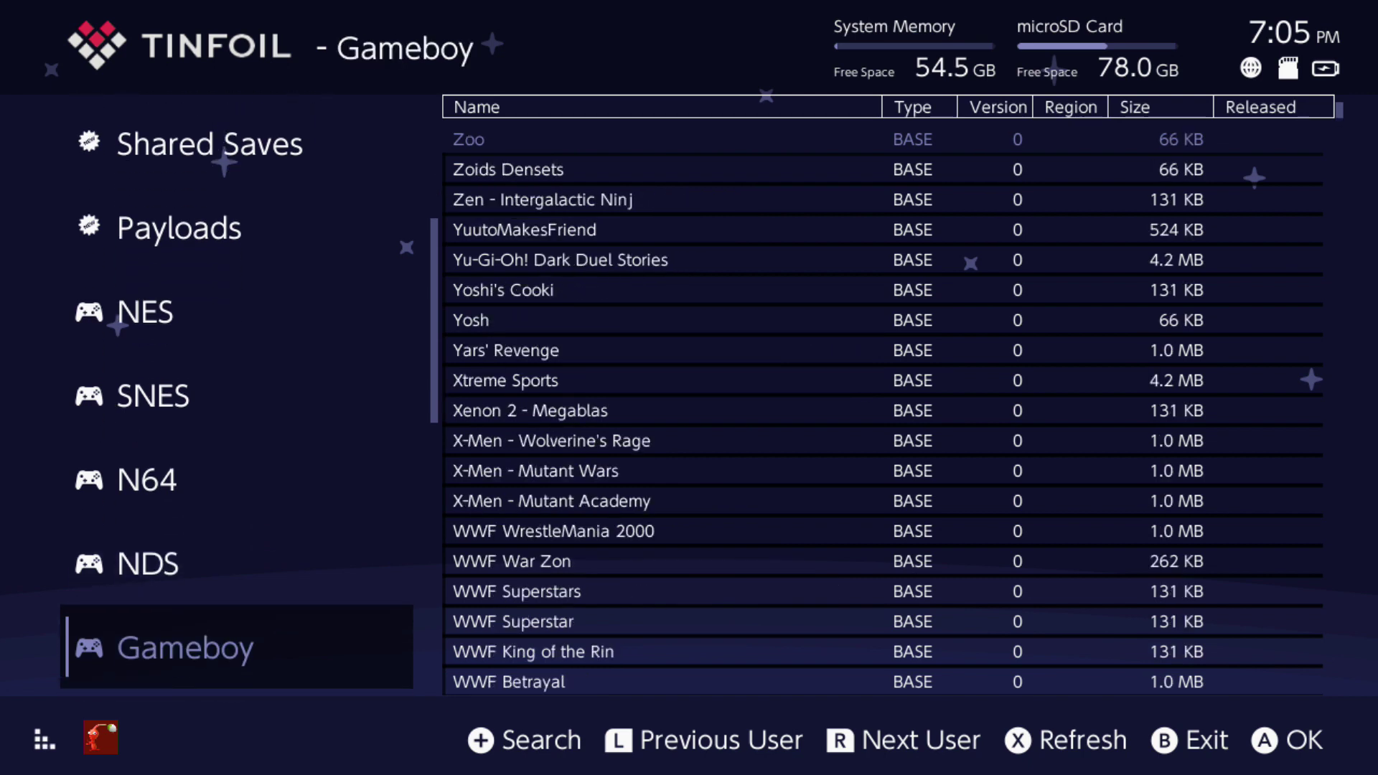
{"action": "key", "text": "Down"}
{"action": "key", "text": "Down"}
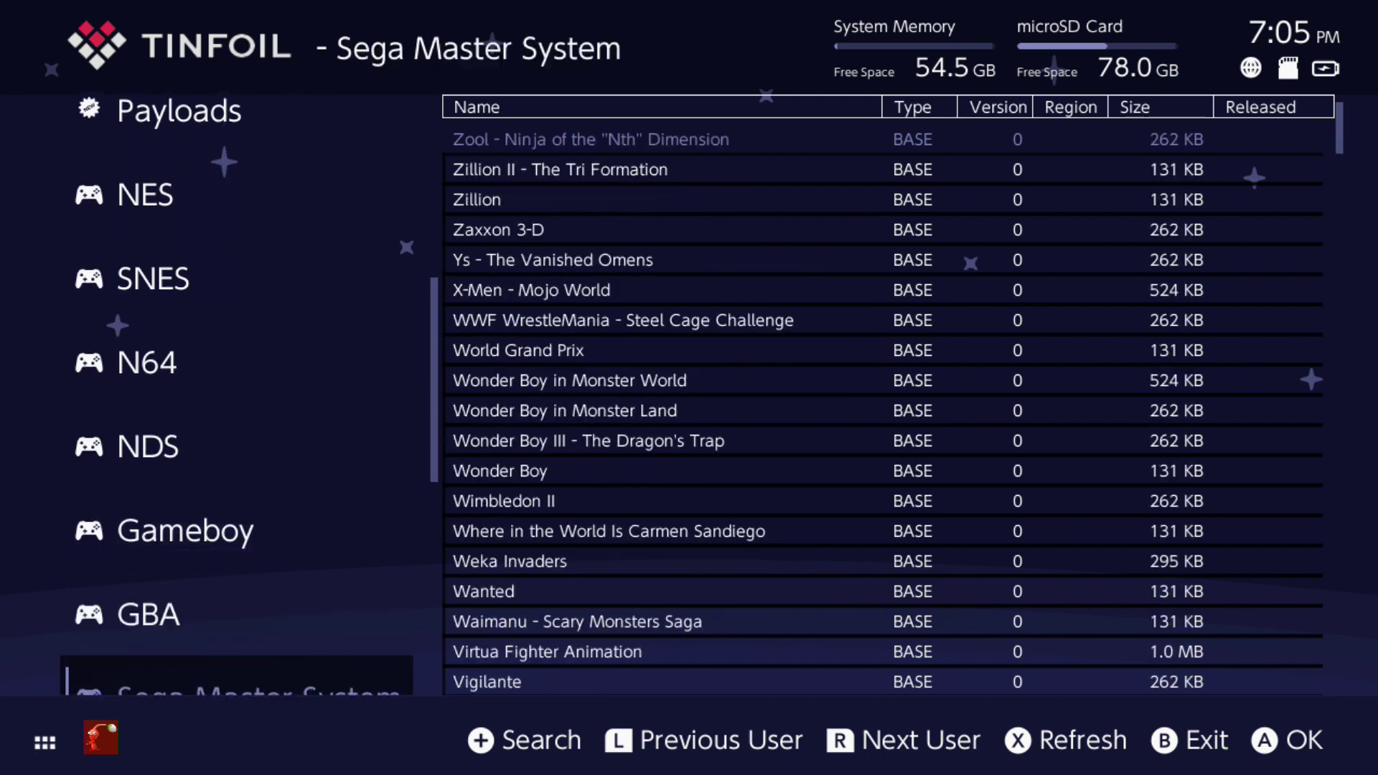
{"action": "key", "text": "Down"}
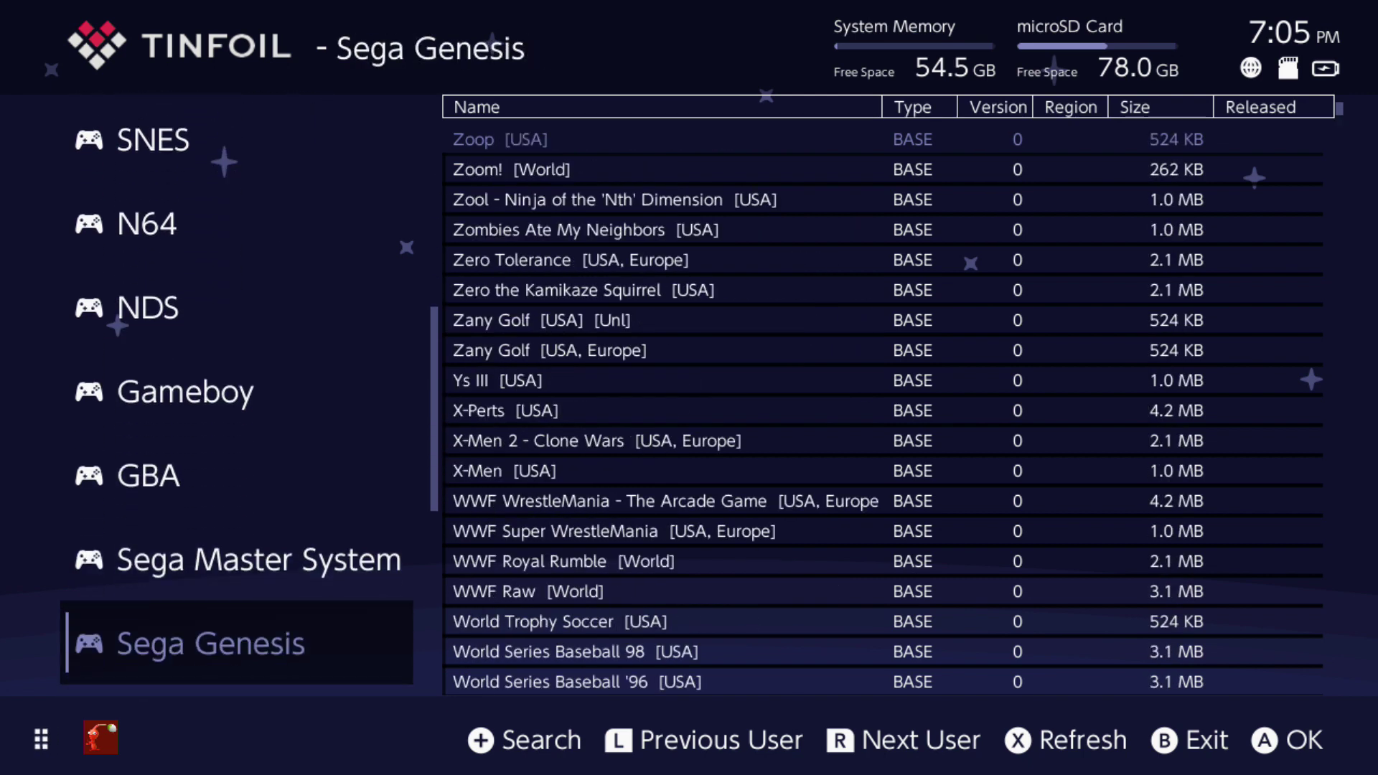
{"action": "key", "text": "Down"}
Step: Revisit the NES and SNES lists, finishing on the NDS game list
{"action": "key", "text": "Up"}
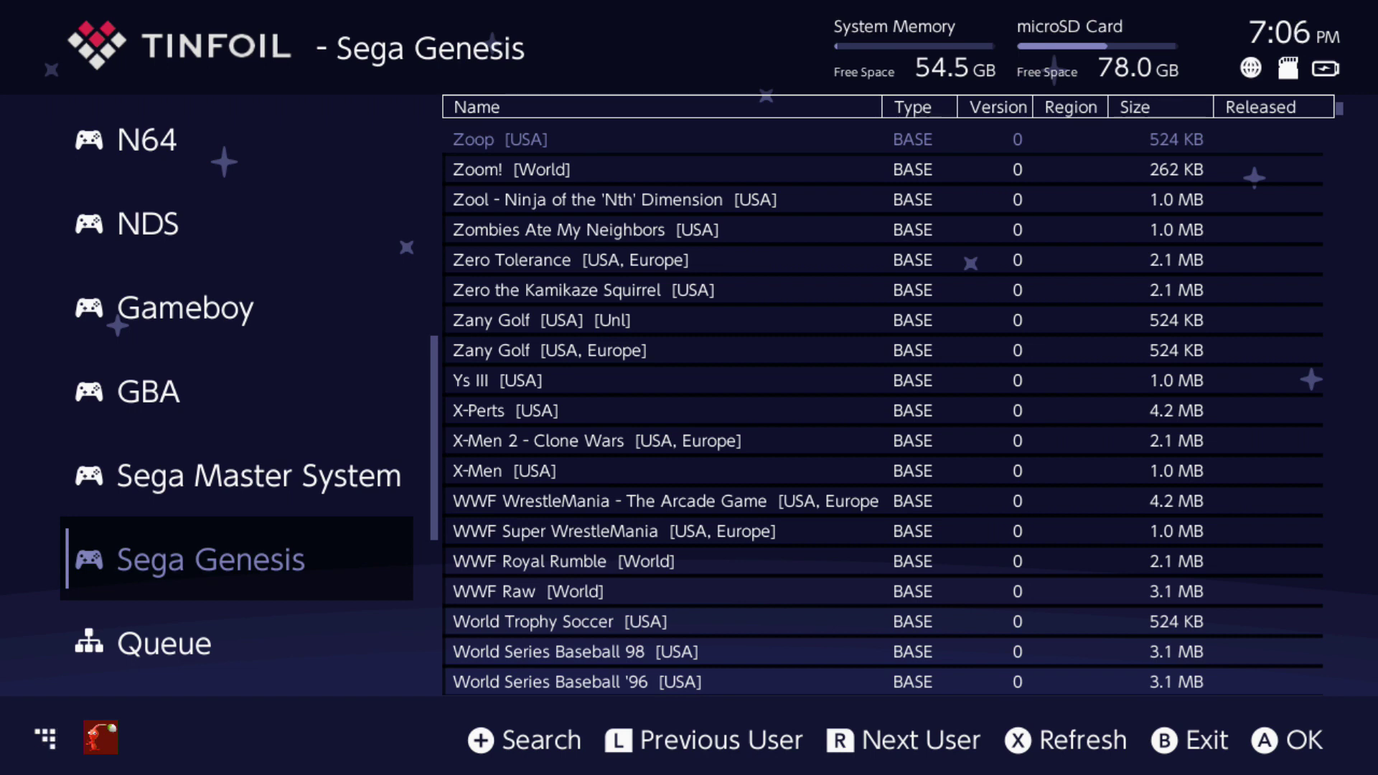
{"action": "key", "text": "Up"}
{"action": "key", "text": "Up"}
{"action": "key", "text": "Up"}
{"action": "key", "text": "Up"}
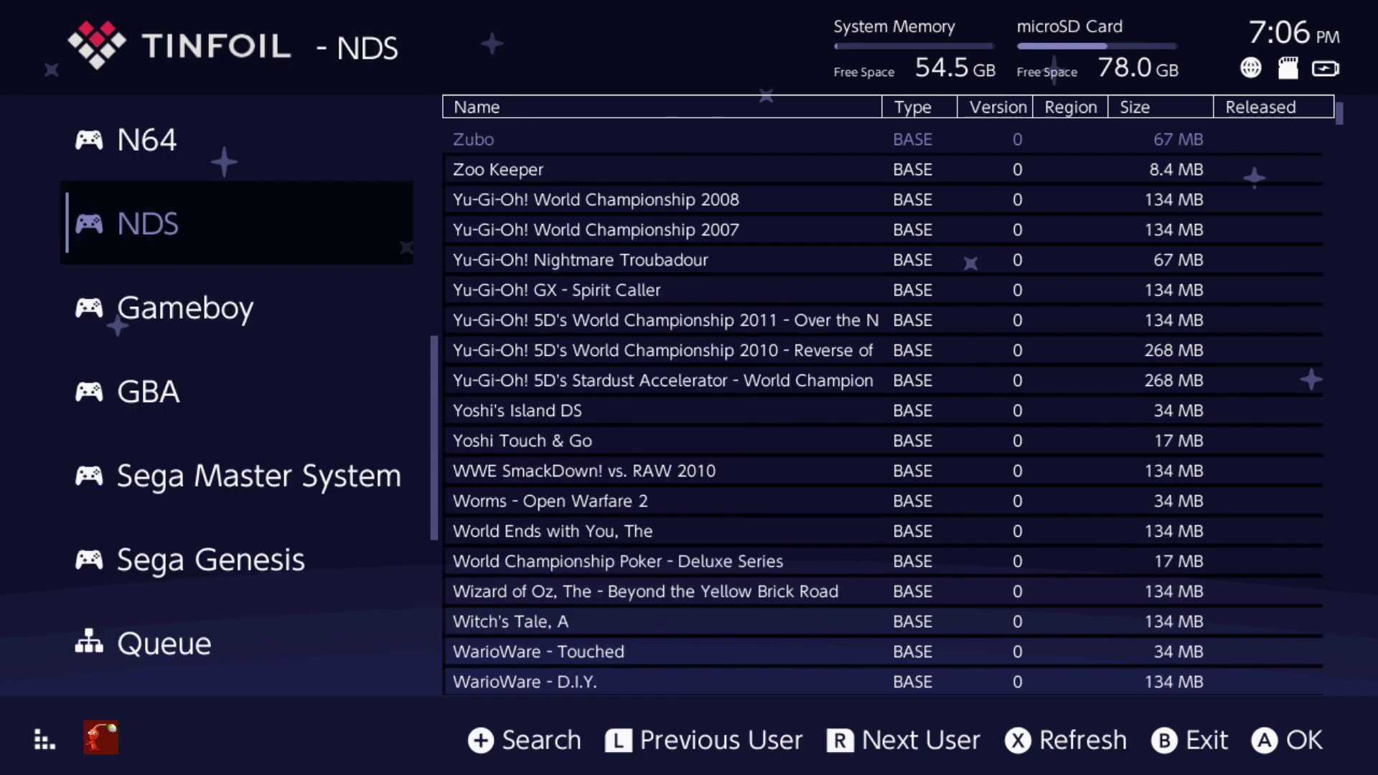
{"action": "key", "text": "Up"}
{"action": "key", "text": "Up"}
{"action": "key", "text": "Up"}
{"action": "key", "text": "Up"}
{"action": "key", "text": "Up"}
{"action": "key", "text": "Down"}
{"action": "key", "text": "Down"}
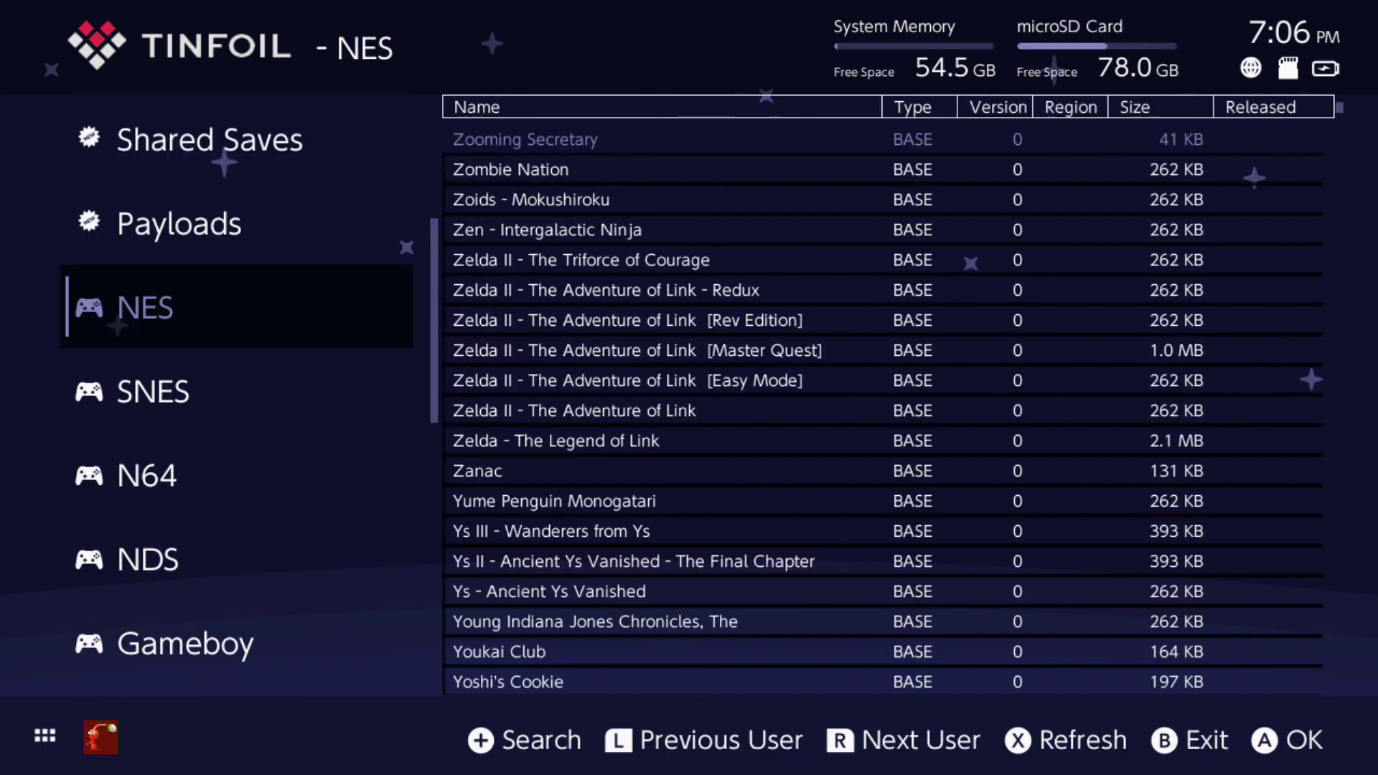
{"action": "key", "text": "Down"}
{"action": "key", "text": "Down"}
{"action": "key", "text": "Down"}
{"action": "key", "text": "Down"}
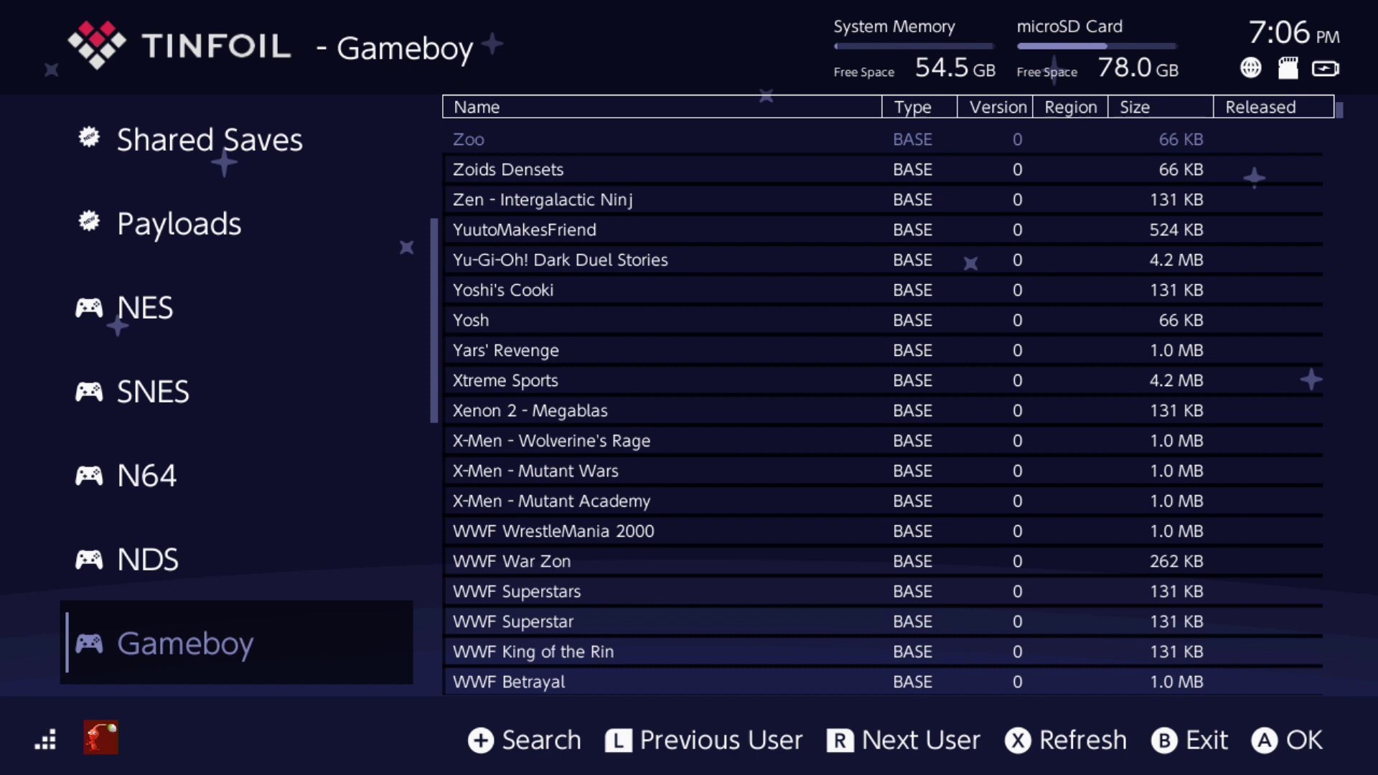
{"action": "key", "text": "Up"}
{"action": "key", "text": "Up"}
{"action": "key", "text": "Up"}
{"action": "key", "text": "Up"}
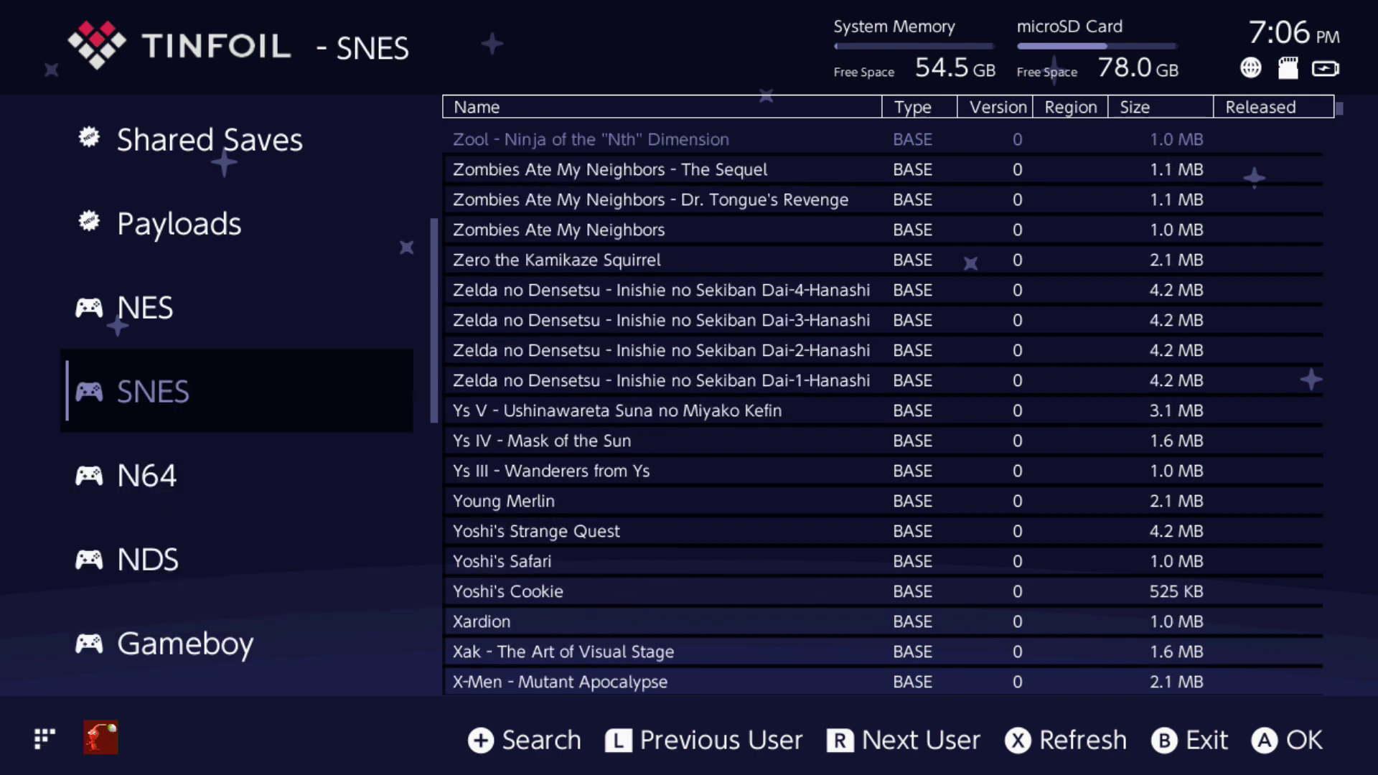
{"action": "key", "text": "Down"}
{"action": "key", "text": "Down"}
{"action": "key", "text": "Down"}
{"action": "key", "text": "Down"}
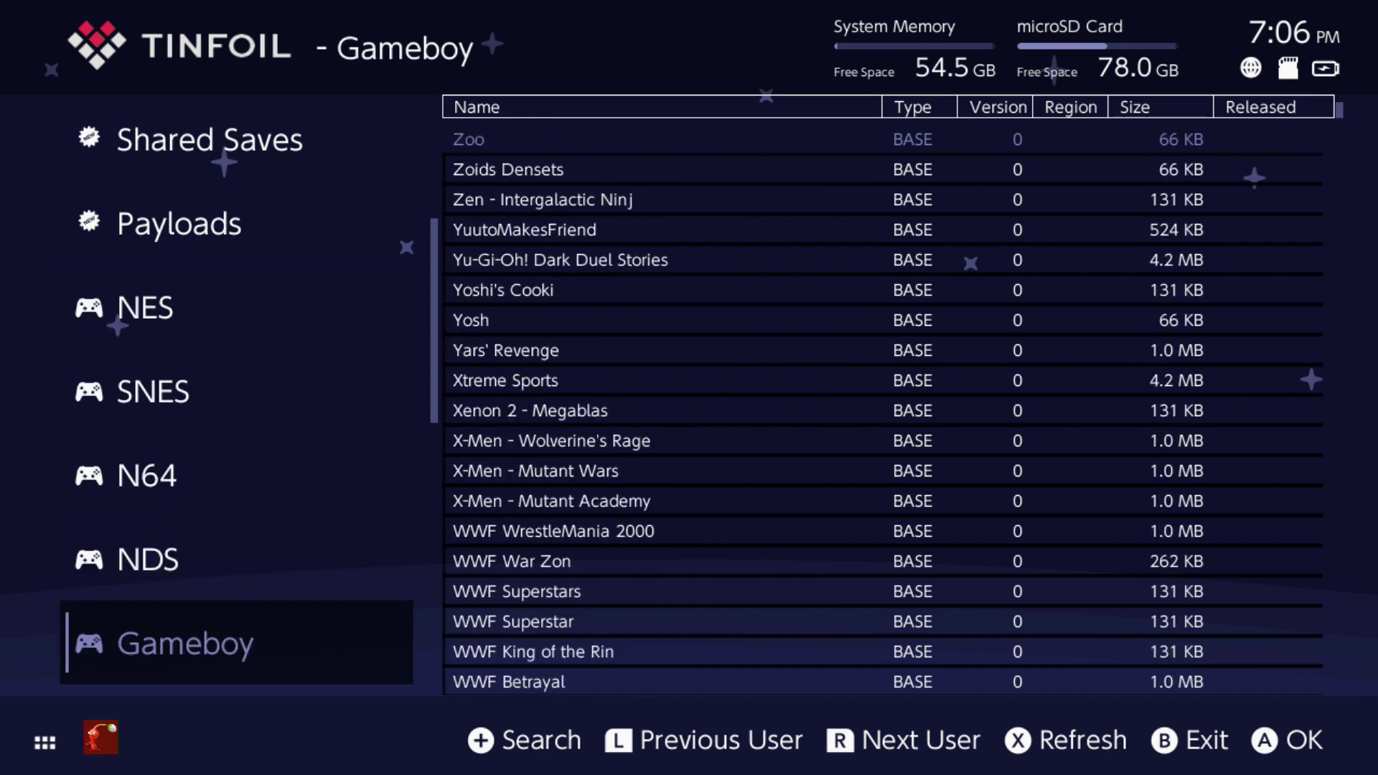
{"action": "key", "text": "Up"}
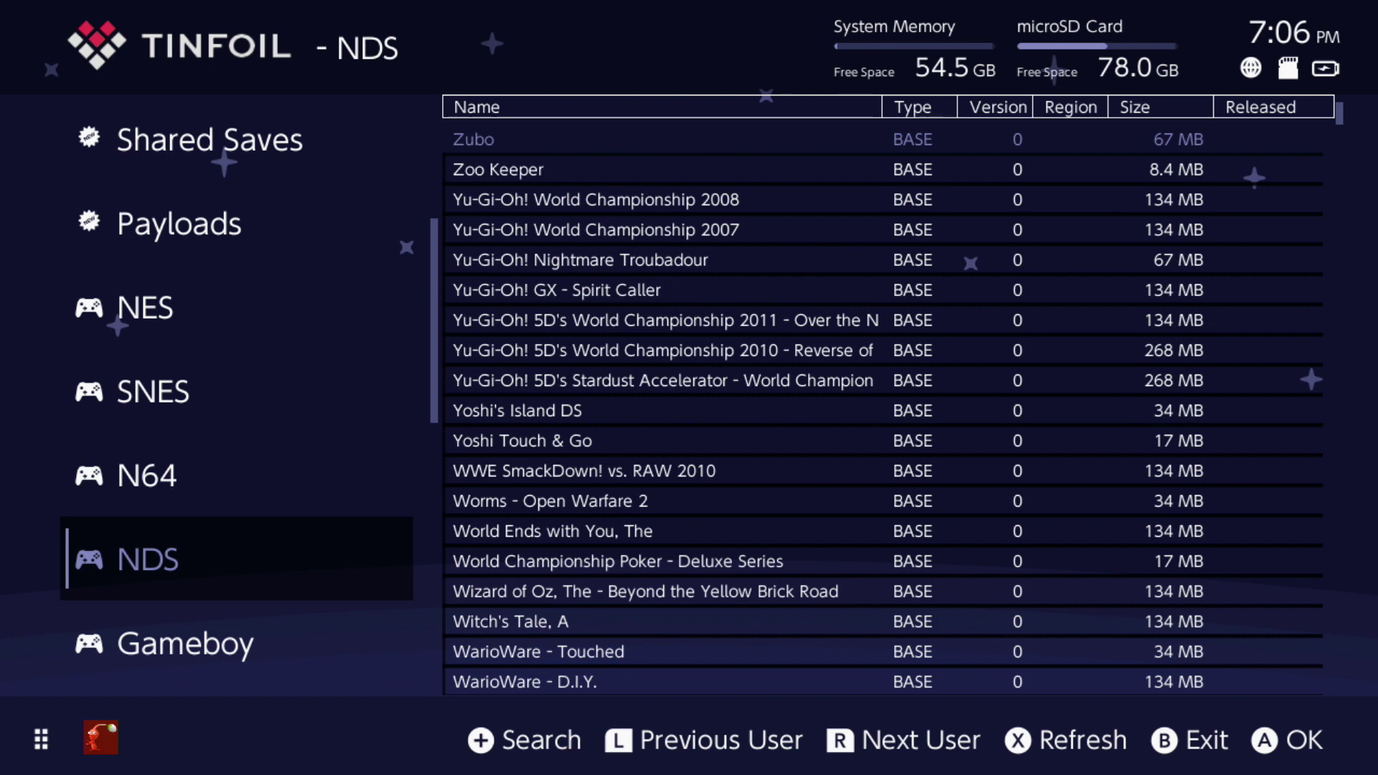